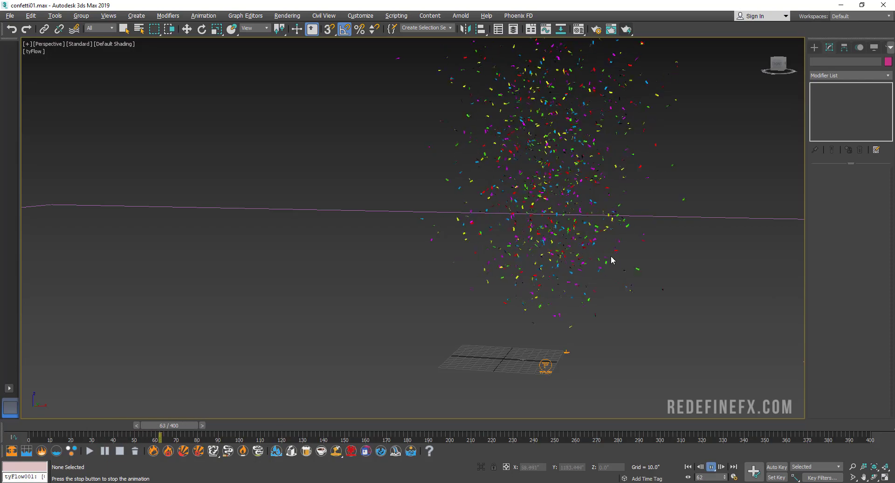
Examine the looping confetti simulation from near and far around the tyFlow emitter, and stop the playback.
middle_drag(620, 252, 563, 272)
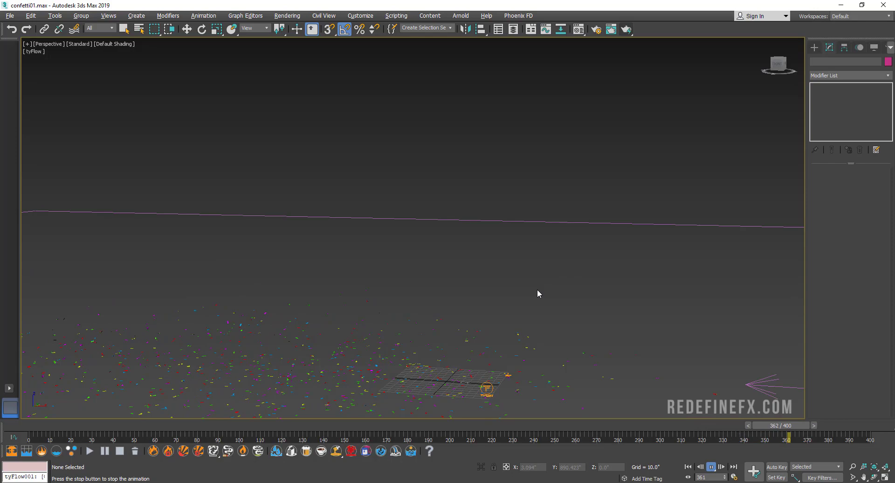
middle_drag(506, 351, 508, 336)
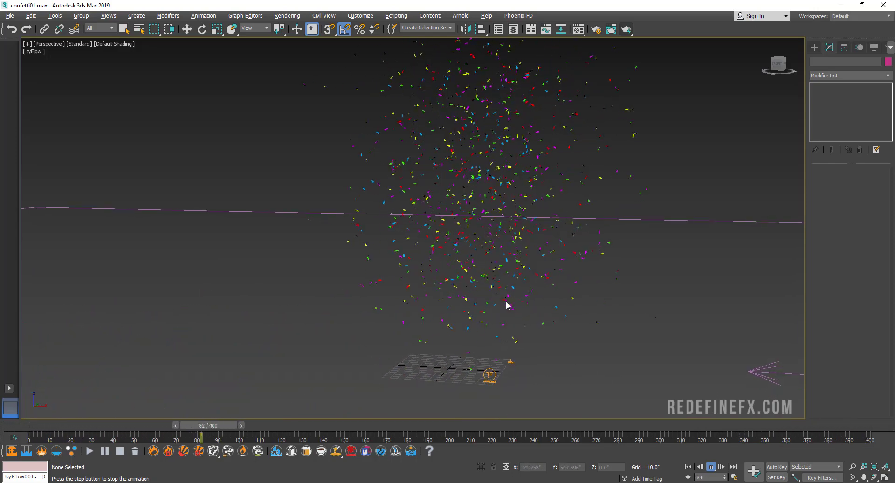
scroll(513, 265, up, 5)
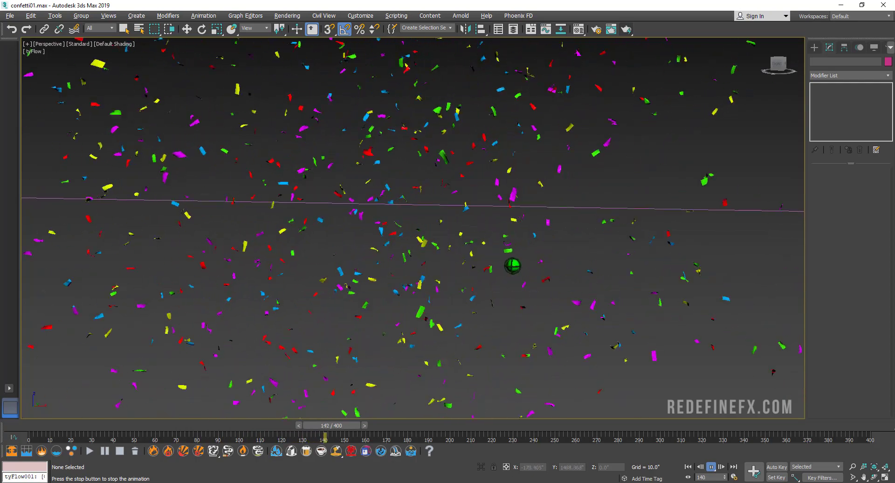
scroll(481, 253, down, 6)
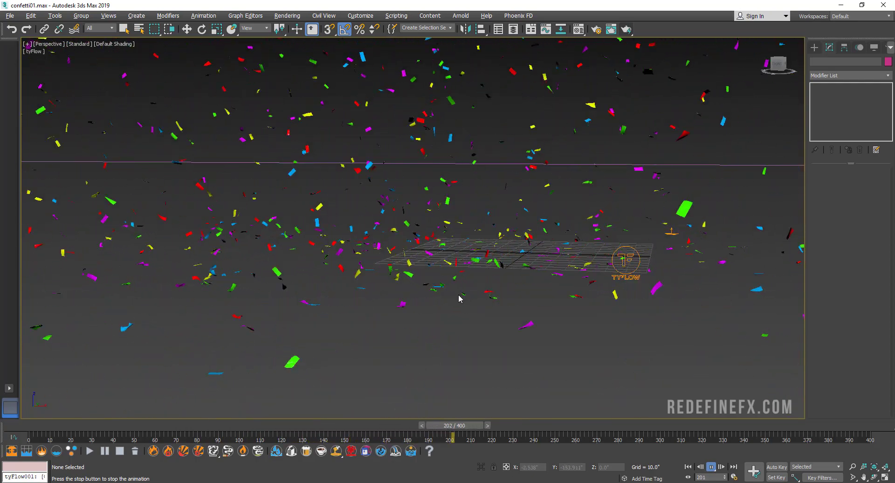
middle_drag(403, 295, 417, 299)
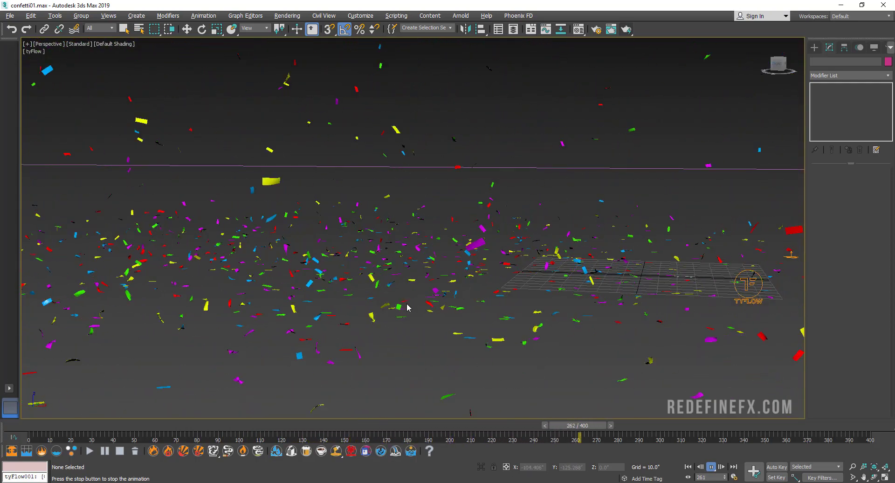
scroll(435, 276, down, 5)
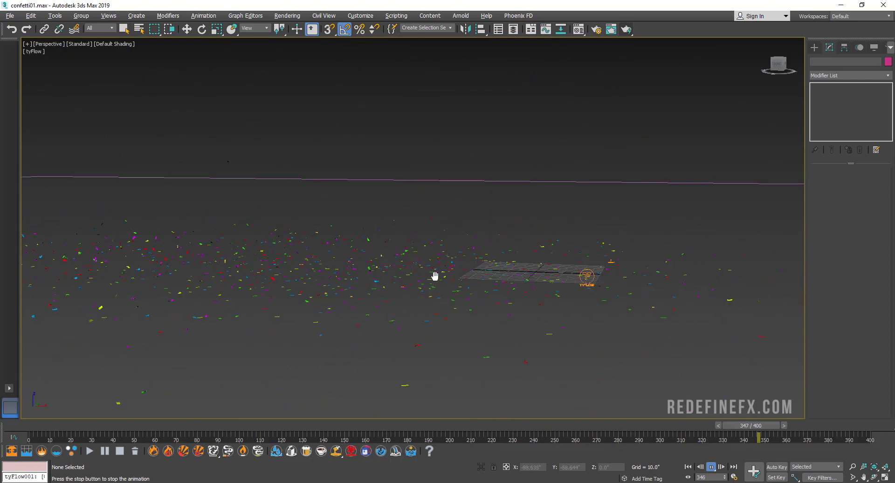
middle_drag(435, 276, 442, 277)
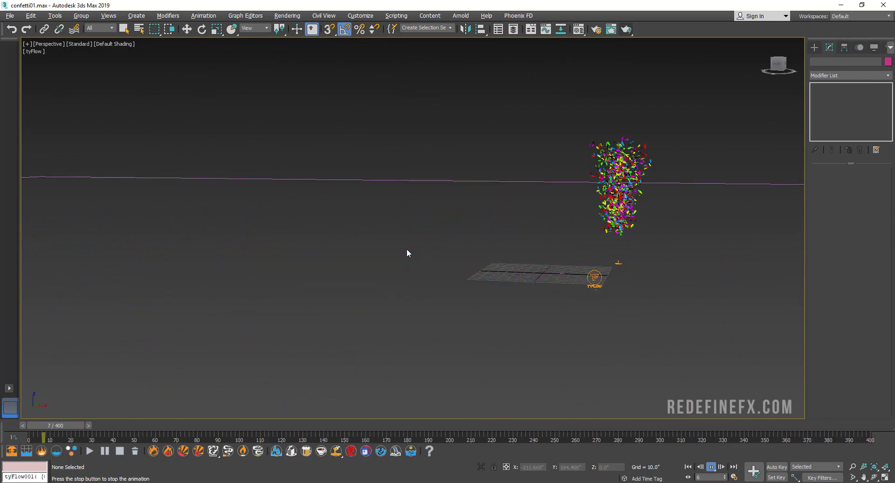
middle_drag(635, 182, 519, 304)
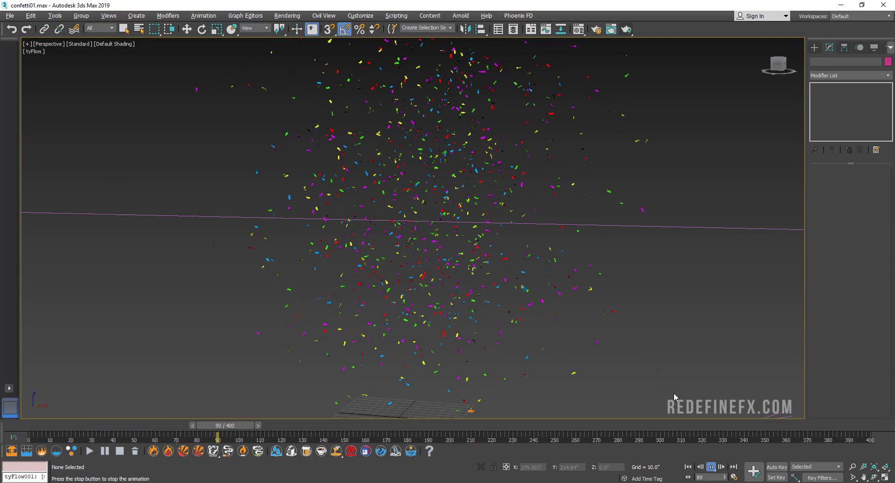
click(711, 468)
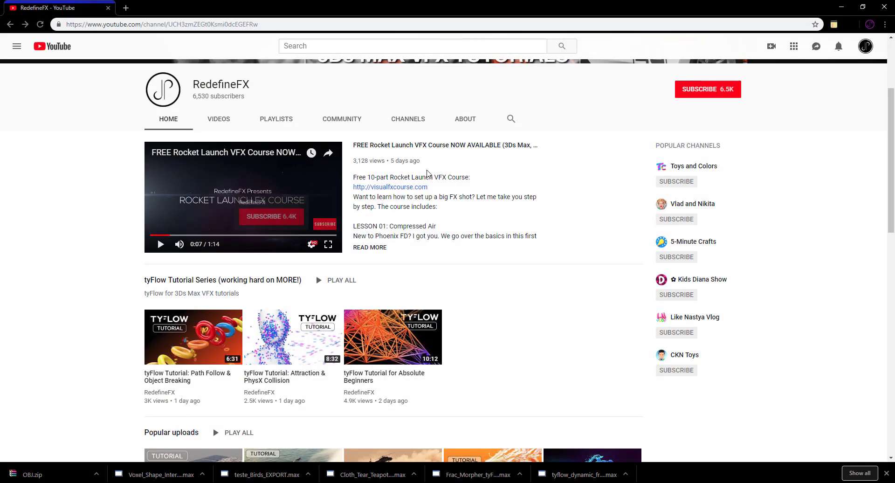
Look over the tyFlow tutorial series and popular uploads on the RedefineFX YouTube channel page.
scroll(429, 174, down, 2)
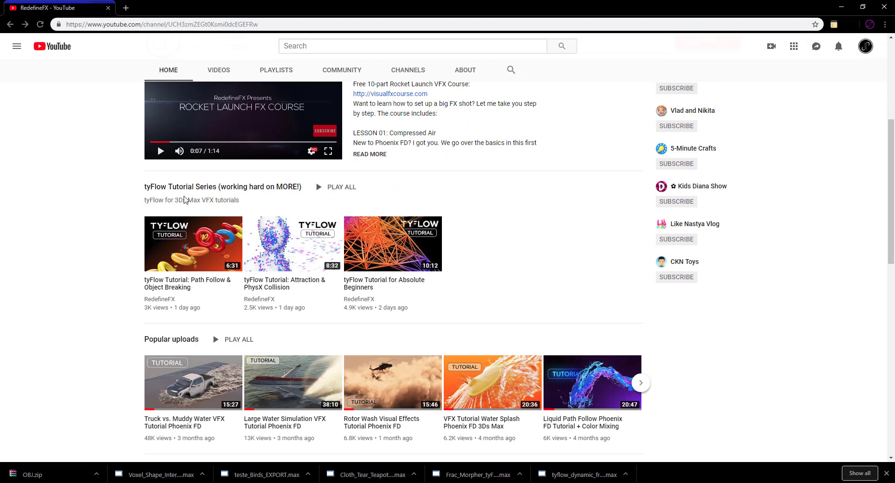
scroll(184, 199, up, 2)
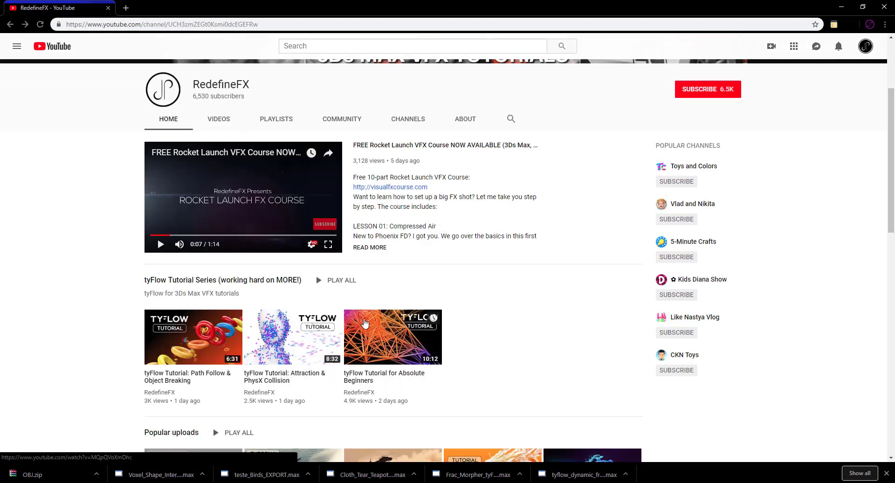
scroll(685, 204, up, 2)
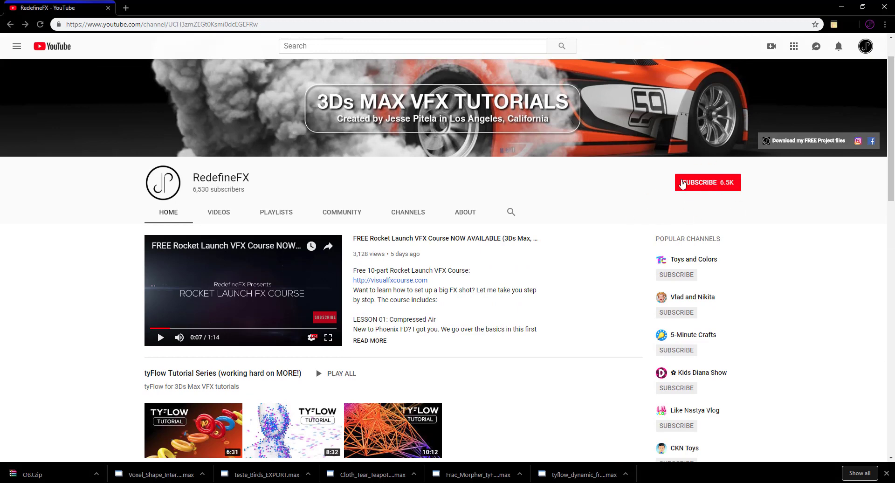
scroll(470, 304, down, 1)
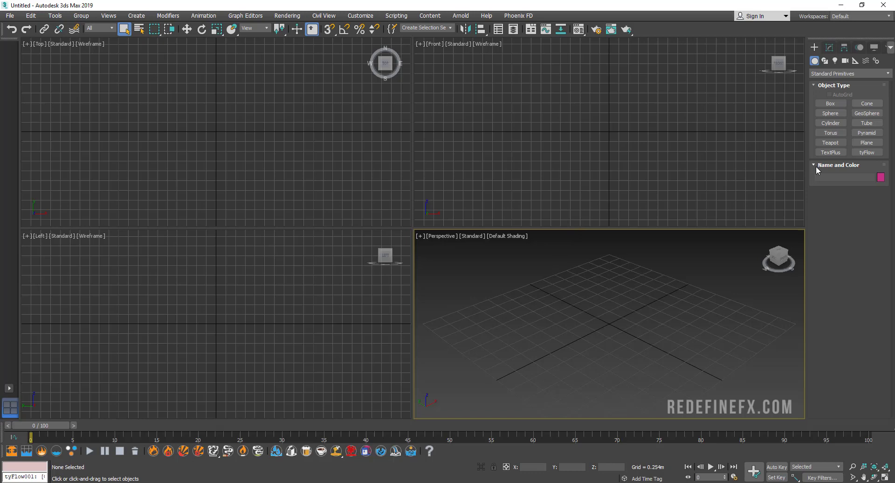
Create a tyFlow object toward the far side of the grid in the perspective view and maximize that view.
click(860, 152)
drag(681, 281, 706, 300)
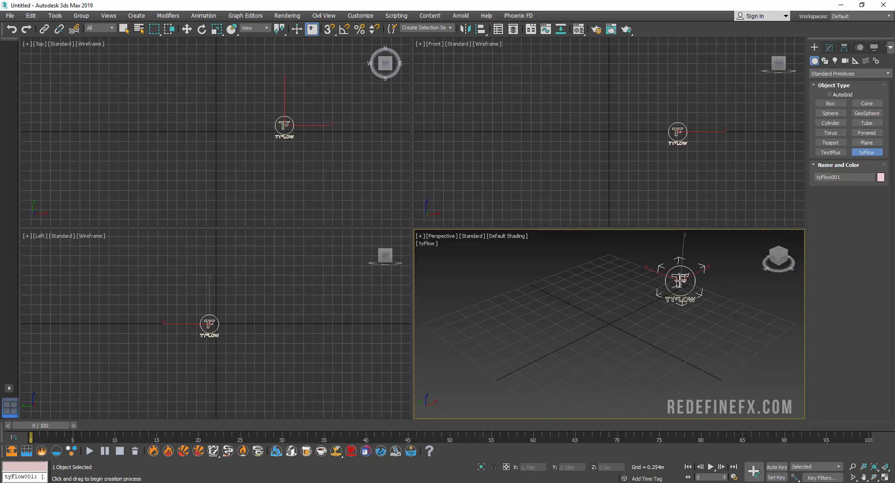
right_click(707, 300)
key(alt+w)
Create a rectangular tyIcon helper about 0.39 m by 0.36 m near the center of the grid.
click(855, 60)
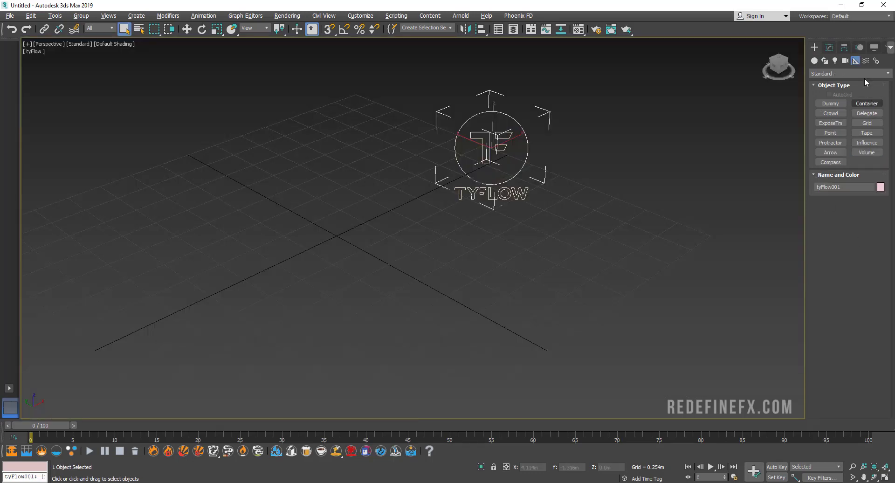
click(850, 73)
click(824, 172)
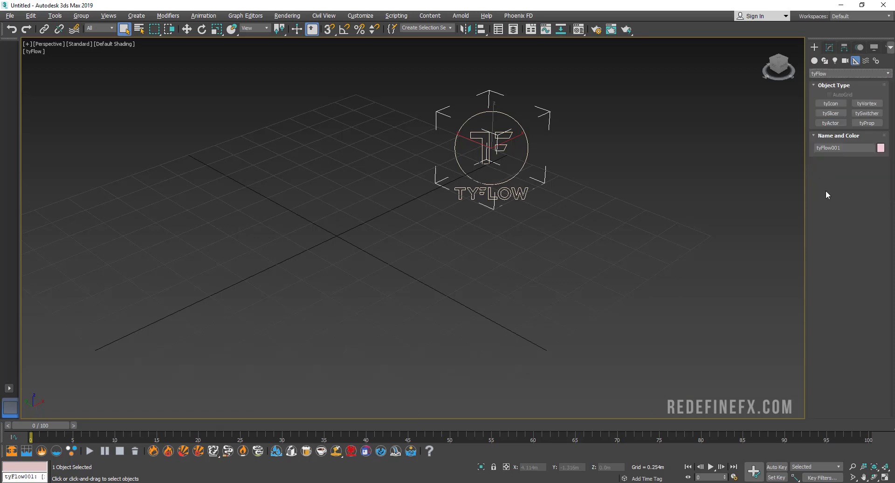
click(832, 103)
drag(337, 241, 376, 284)
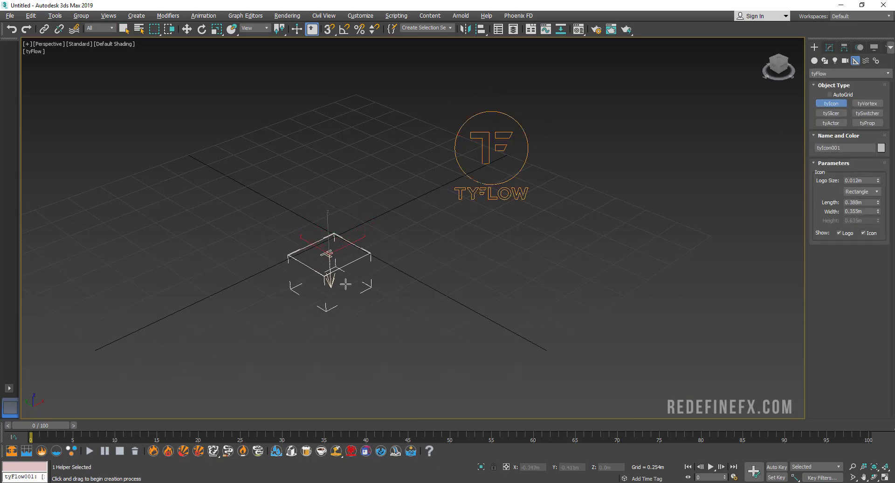
right_click(377, 285)
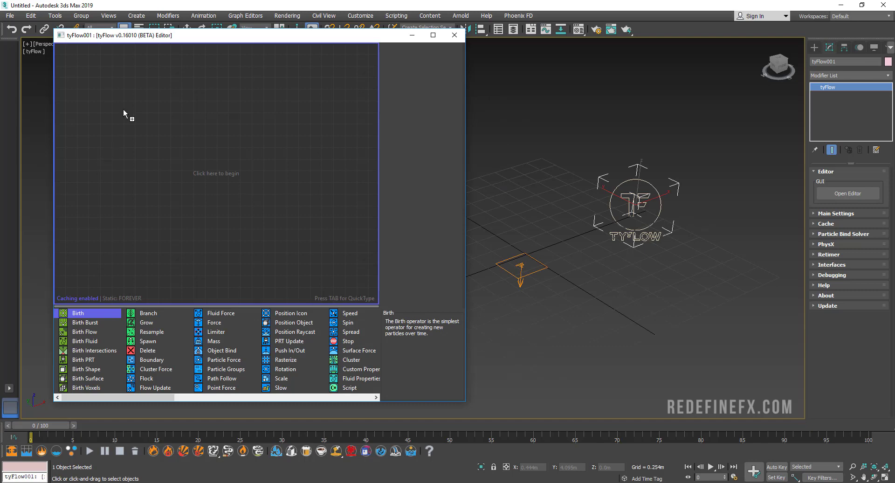
Build a tyFlow event with Birth, Position Icon, Rotation and Shape operators.
drag(78, 314, 123, 109)
drag(290, 314, 138, 127)
drag(286, 369, 136, 144)
drag(135, 142, 136, 143)
click(376, 398)
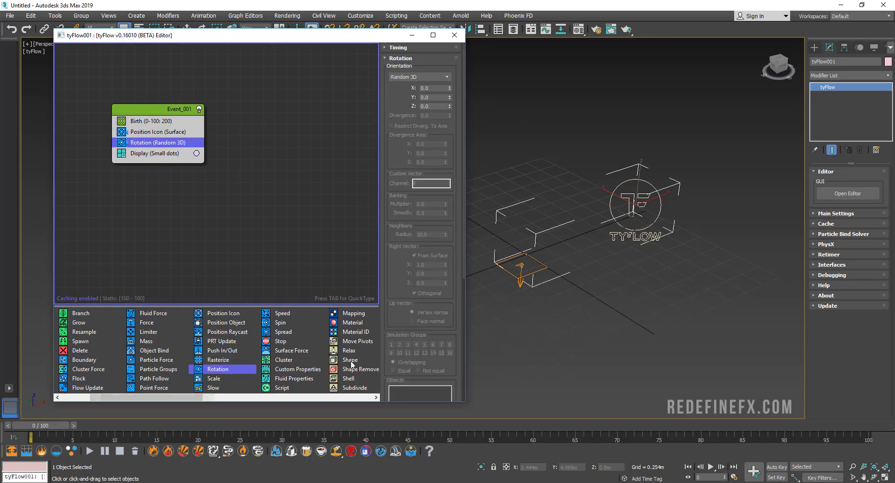
drag(350, 360, 299, 319)
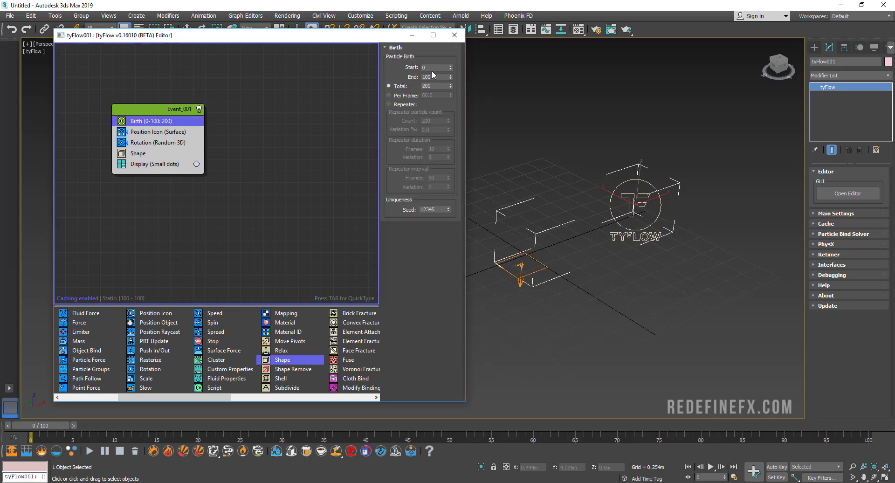
Set the Birth operator to end at frame 1 with a total of 500 particles.
double_click(439, 77)
key(Return)
double_click(437, 86)
Assign the rectangular tyIcon helper as the emission icon of the Position Icon operator.
click(169, 134)
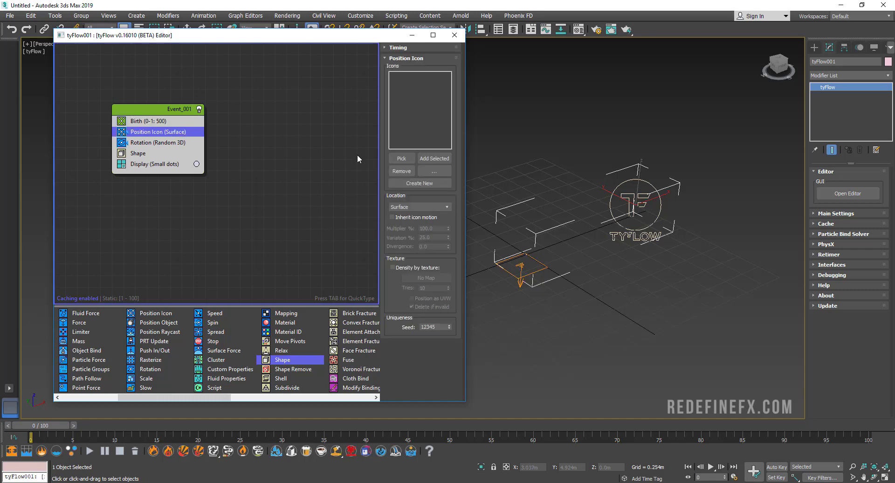
click(402, 158)
click(511, 271)
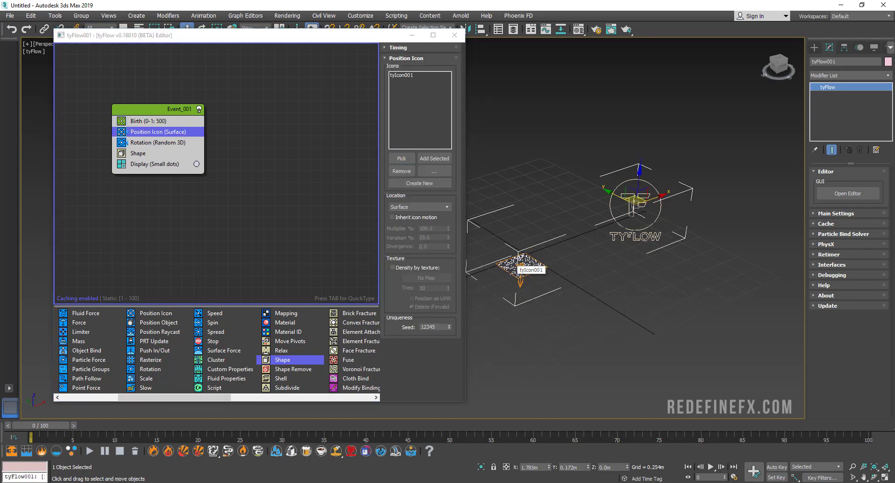
Add a Speed operator after Position Icon, directed along the rectangular tyIcon's arrow with Reverse enabled, and scrub to frame 47.
drag(215, 315, 147, 143)
click(406, 136)
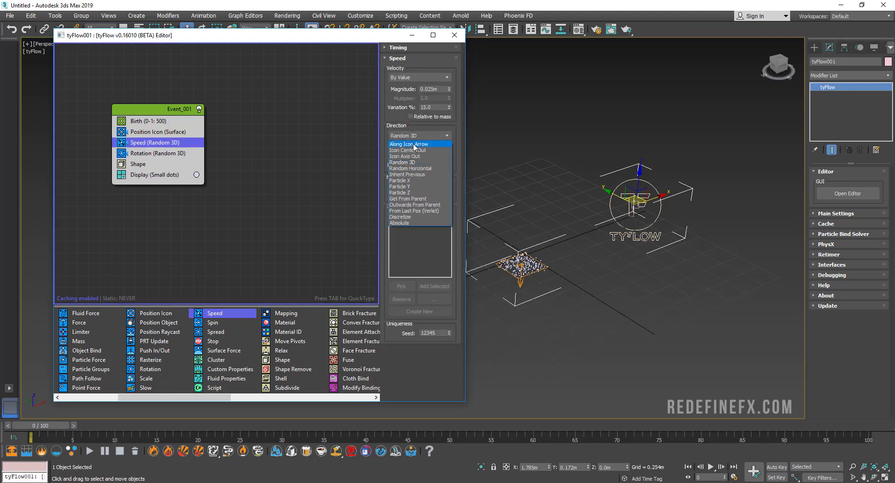
click(415, 145)
click(401, 286)
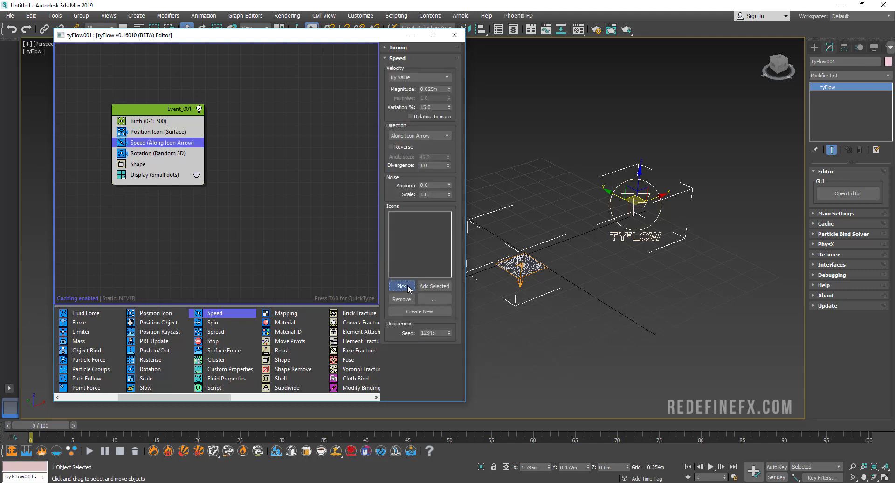
click(520, 280)
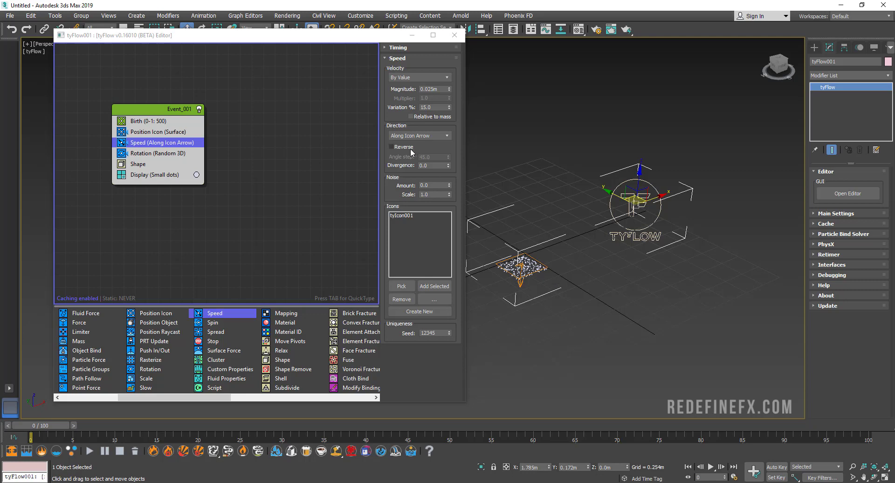
click(404, 147)
drag(50, 422, 432, 414)
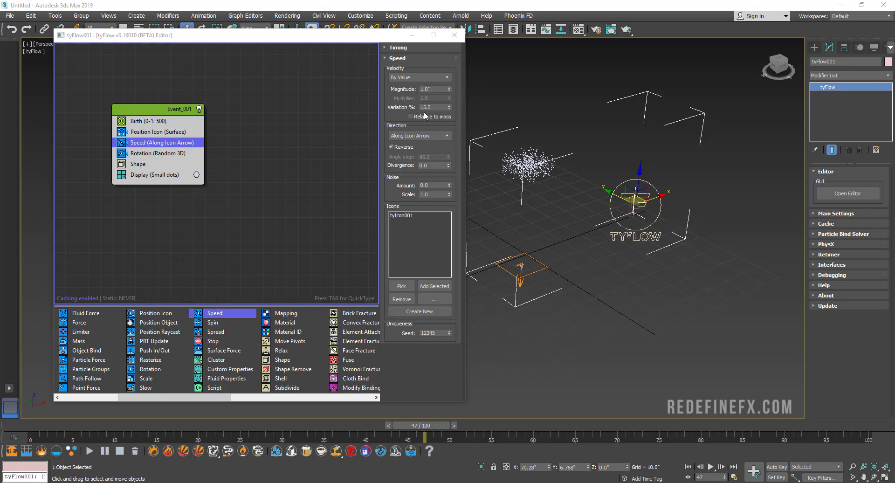
Check the display unit scale and the system unit scale in the units setup, accepting both.
click(361, 15)
click(368, 137)
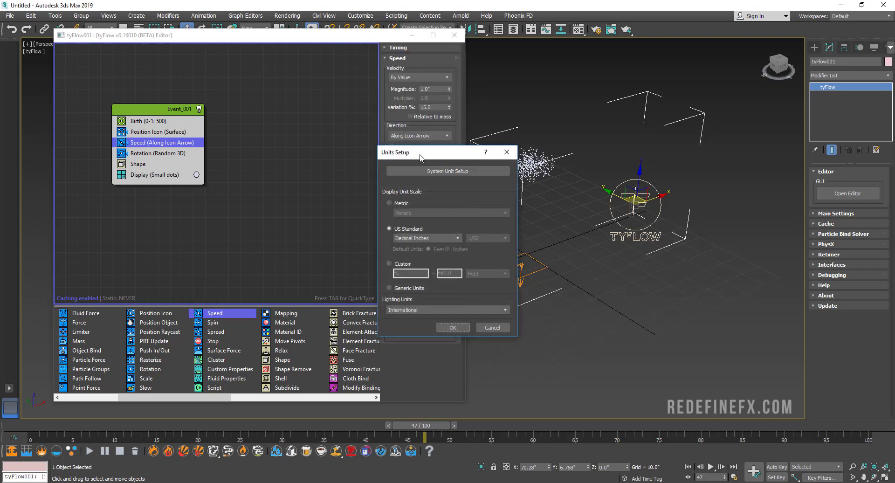
drag(418, 157, 372, 135)
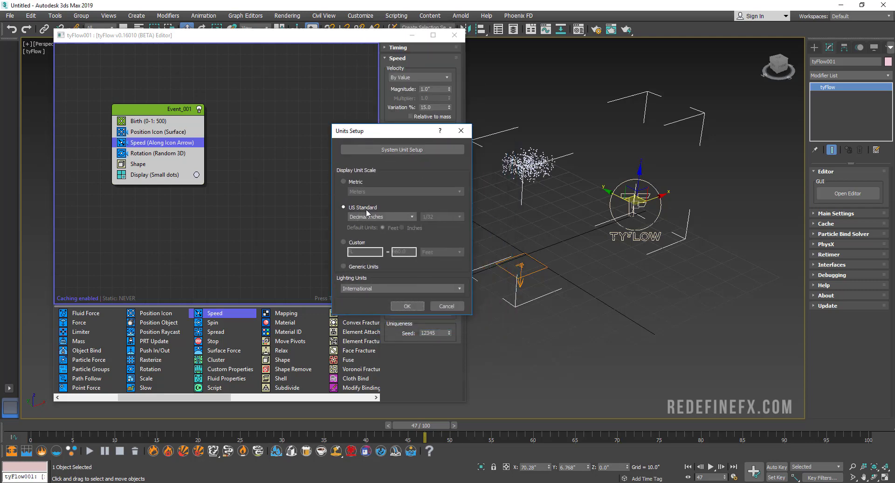
click(383, 149)
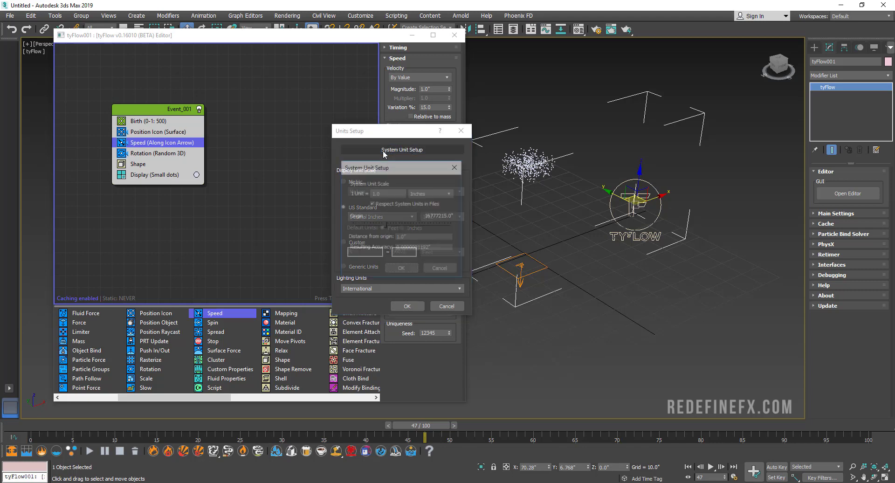
click(402, 269)
click(408, 306)
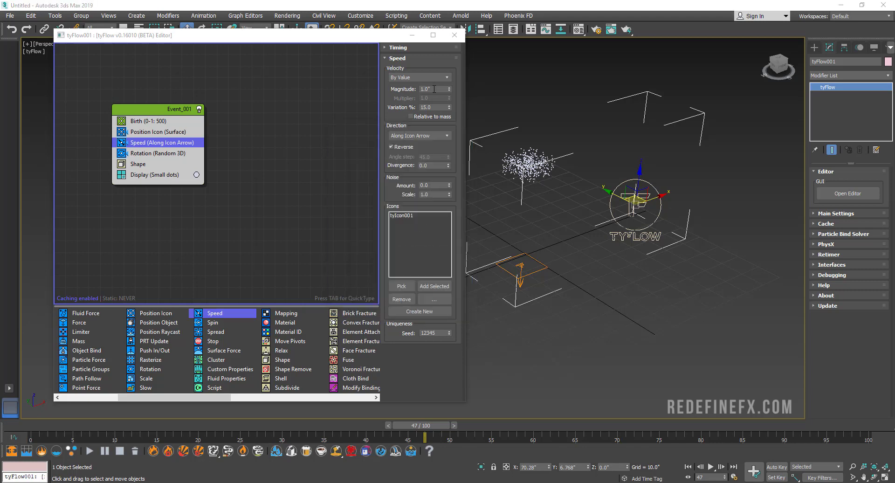
Set the Speed operator's magnitude to 20 inches and its variation to 70%.
text(20)
key(Return)
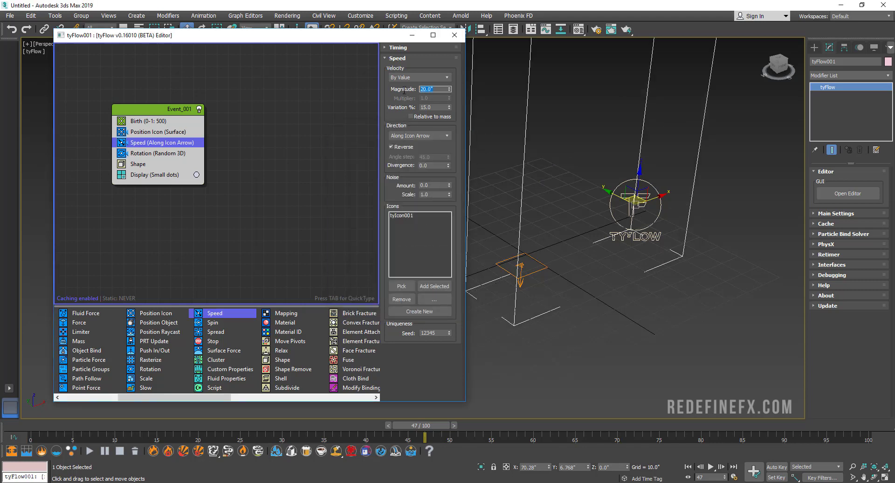
key(Tab)
text(70)
key(Return)
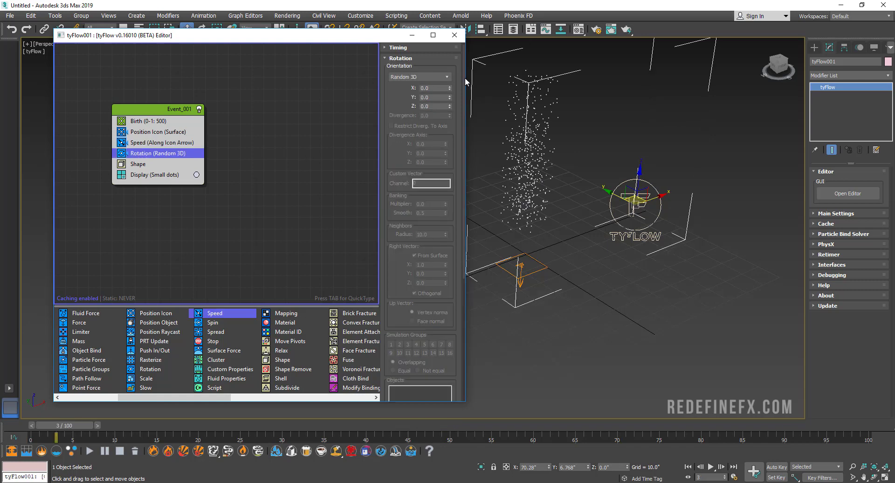
Set the Rotation operator's X value to 3.0.
drag(433, 89, 415, 89)
key(Return)
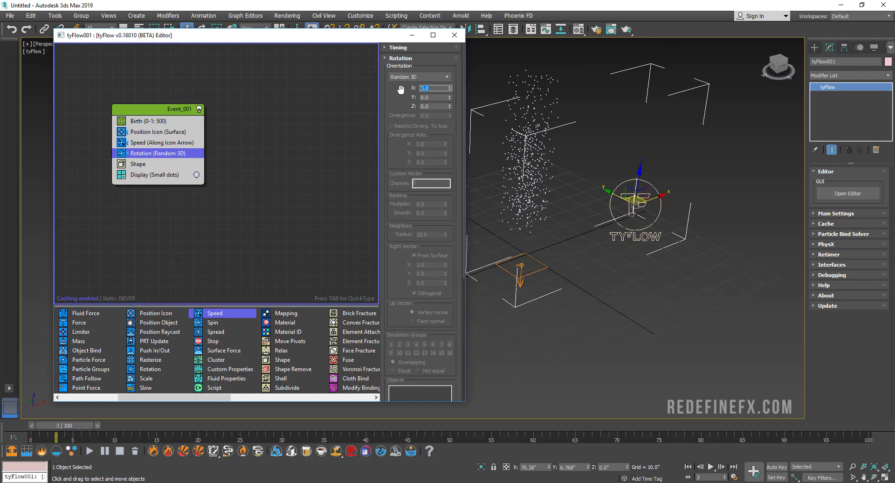
Create a small standard-primitive plane about 1.9 by 4.2 inches on the grid near the tyFlow icon.
click(140, 165)
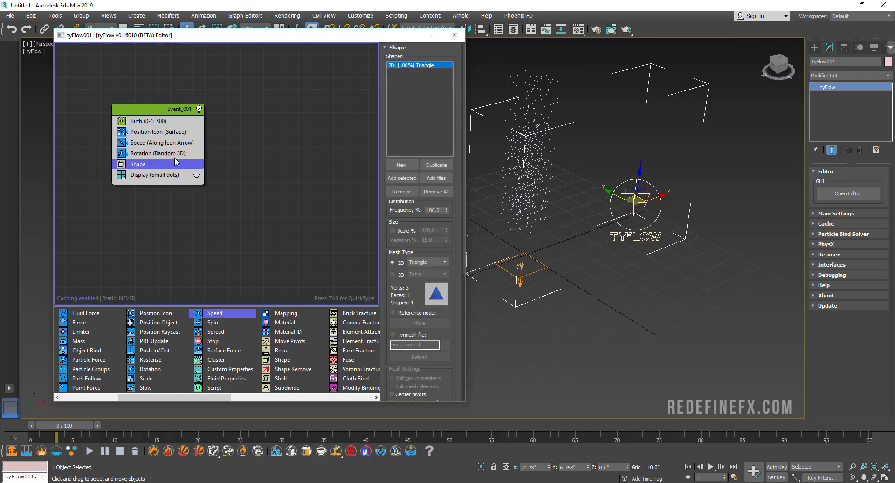
click(815, 47)
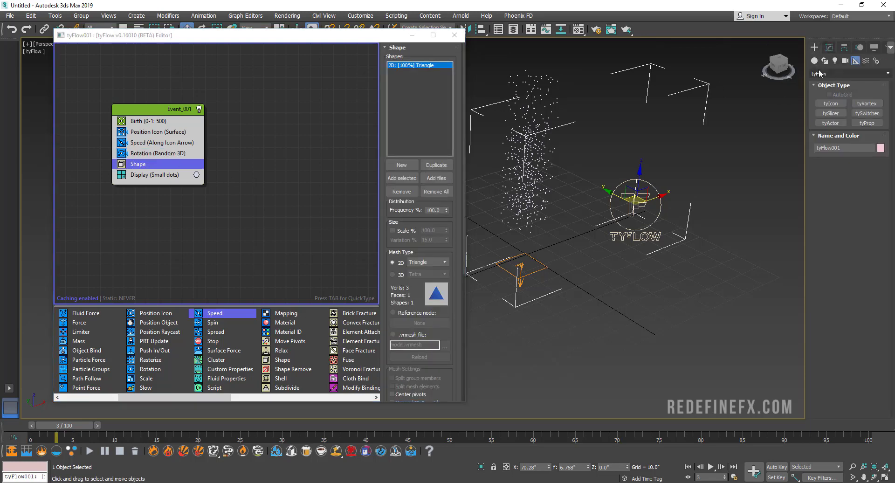
click(815, 61)
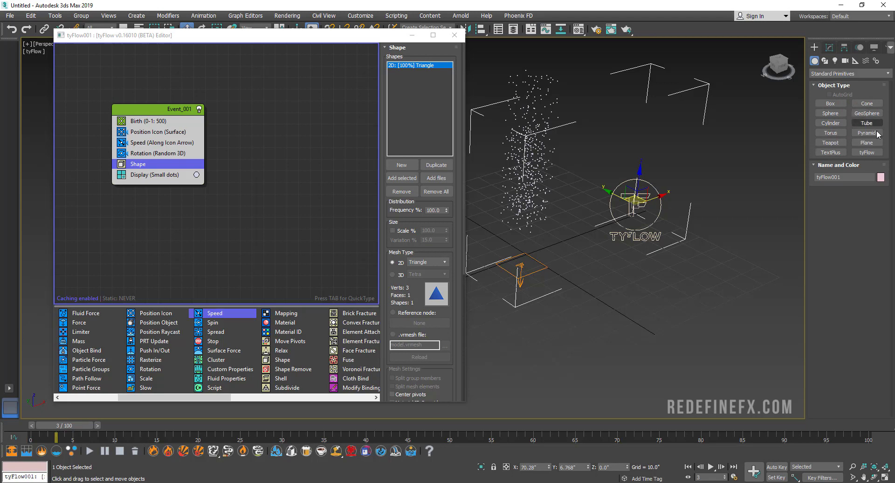
click(868, 143)
alt+middle_drag(665, 298, 600, 286)
drag(601, 286, 619, 291)
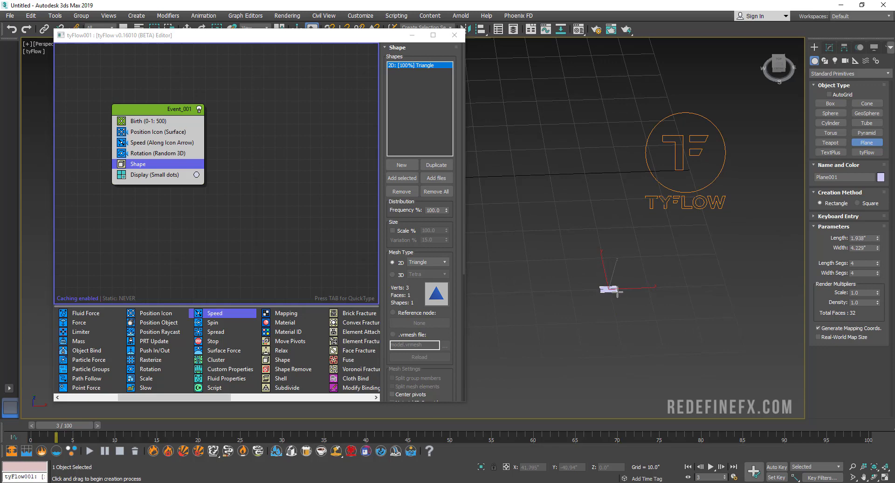
right_click(622, 293)
Check the new plane's length and width segment settings.
click(829, 47)
click(863, 209)
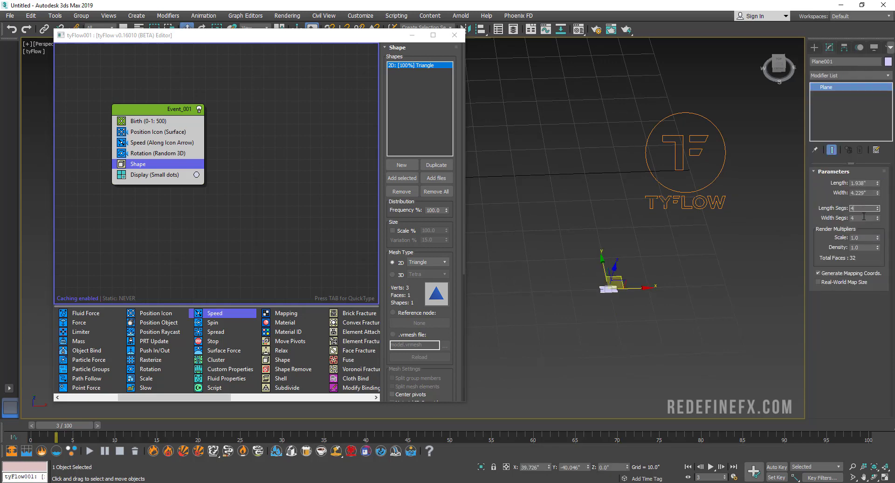
click(863, 218)
click(864, 210)
click(864, 219)
click(865, 210)
Replace the triangle in the Shape operator with the selected plane and set the Display operator's type to Geometry.
click(402, 177)
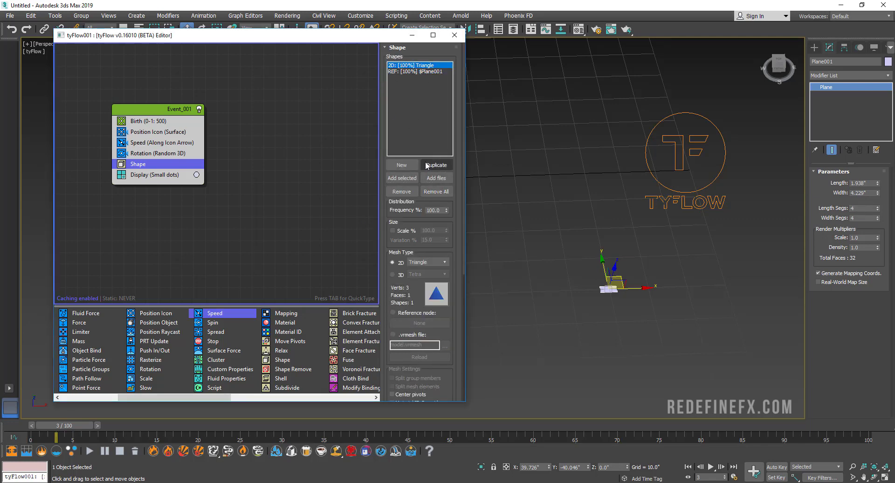
click(402, 191)
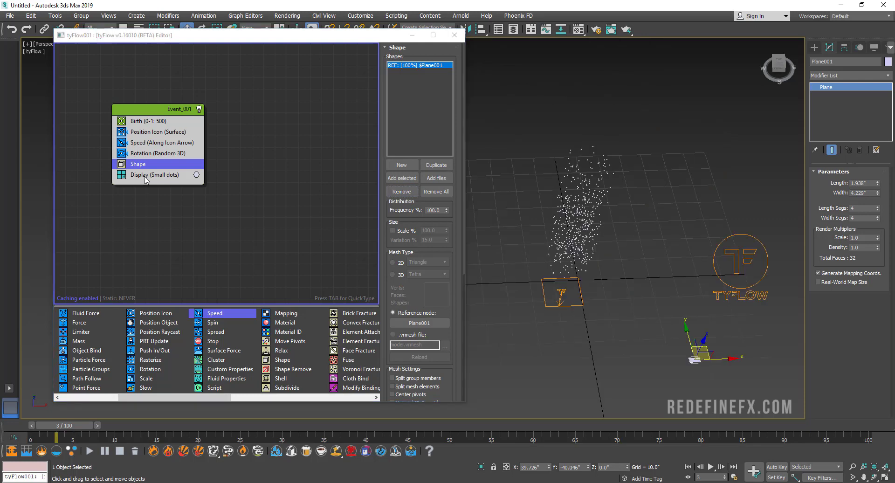
click(154, 175)
click(401, 67)
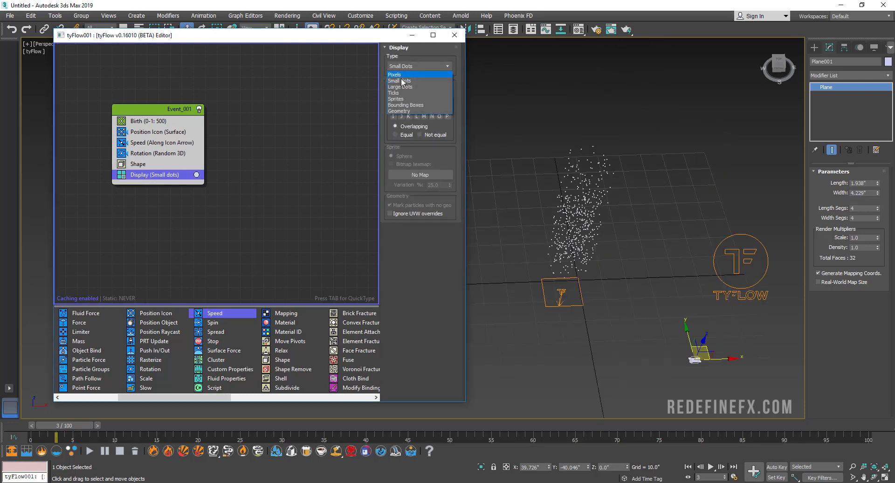
click(398, 112)
alt+middle_drag(598, 222, 608, 184)
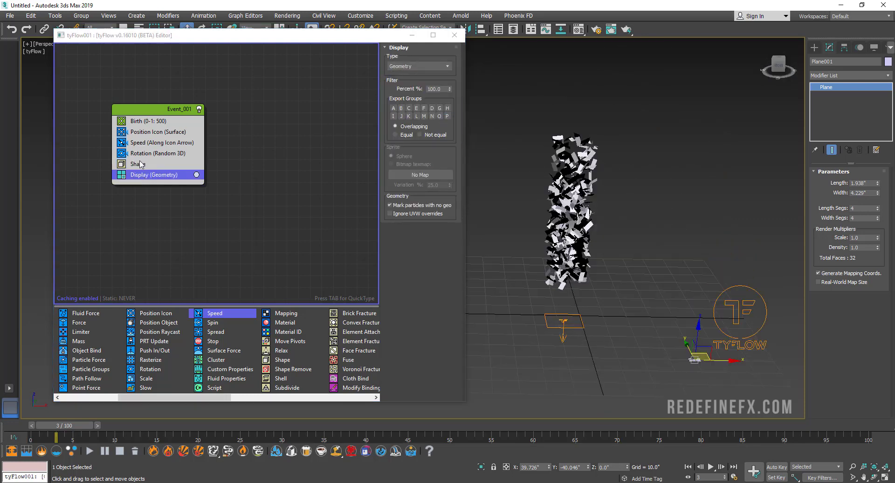
Enable scaling in the Shape operator and set the scale to 40%.
click(141, 164)
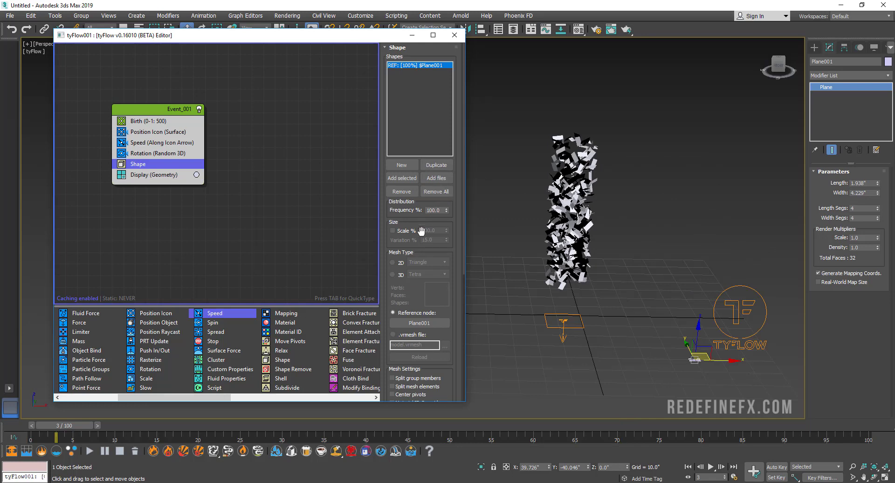
click(401, 231)
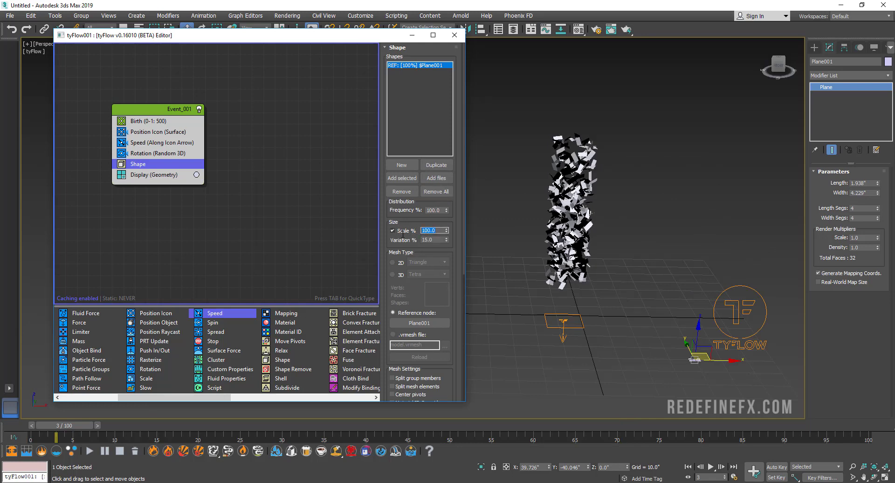
key(Return)
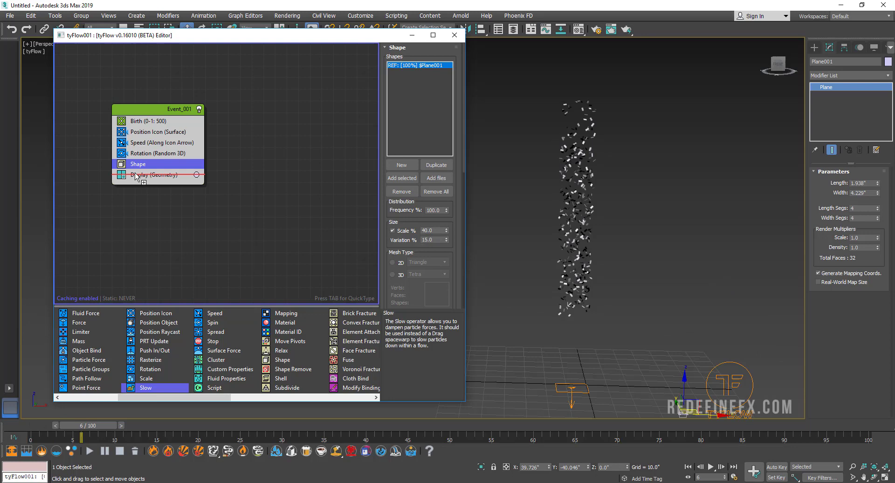
Add a Slow operator after Shape with its velocity and spin values set to 3%.
drag(145, 388, 135, 175)
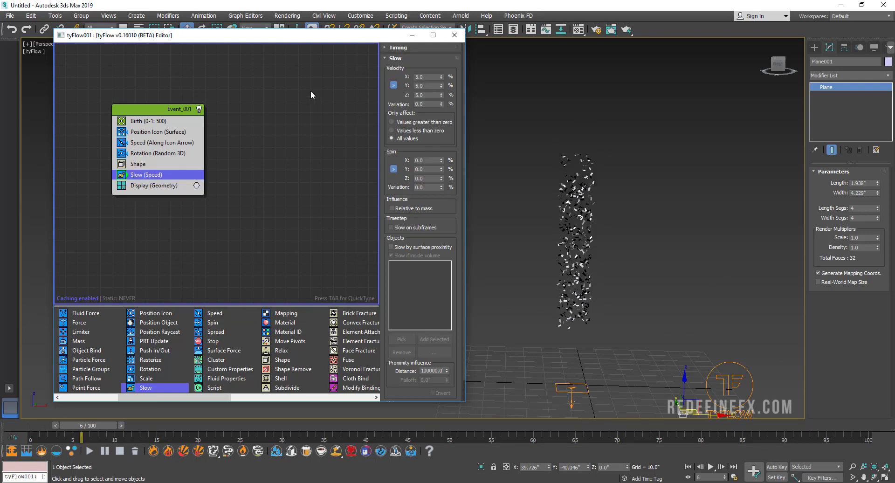
drag(430, 76, 390, 75)
text(3)
key(Return)
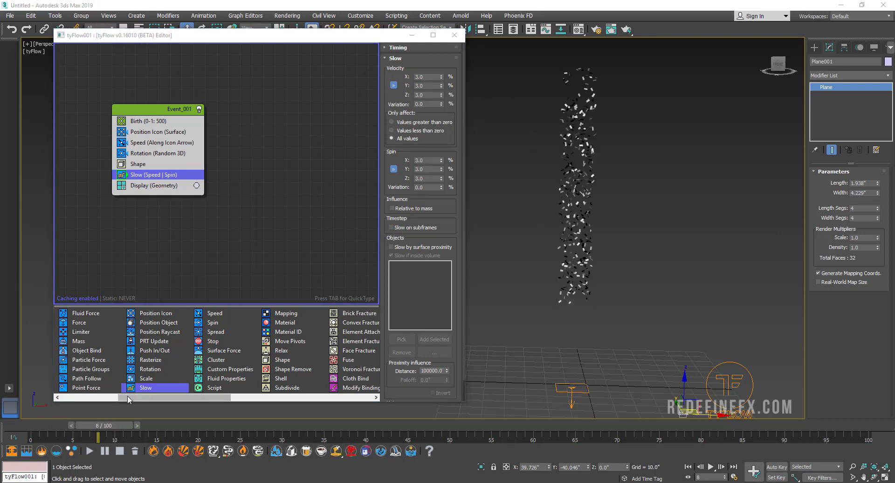
Add a Force operator after Slow and give it a built-in gravity strength.
drag(127, 397, 75, 402)
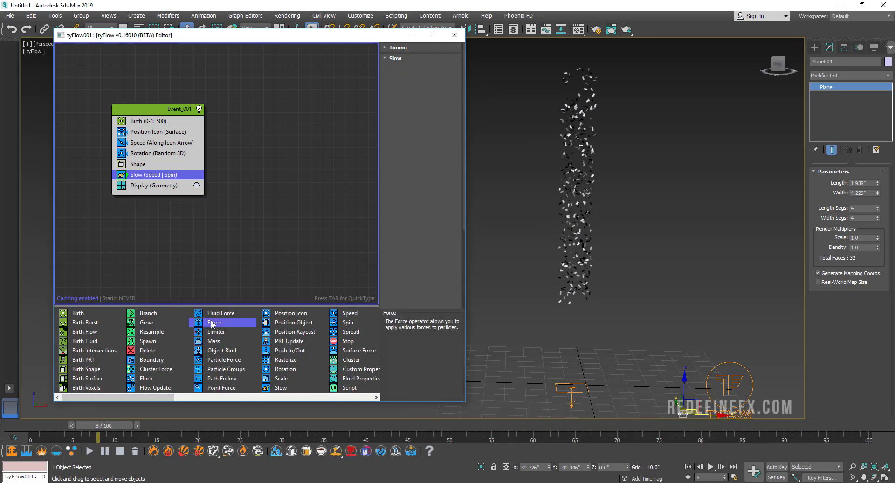
drag(217, 324, 142, 185)
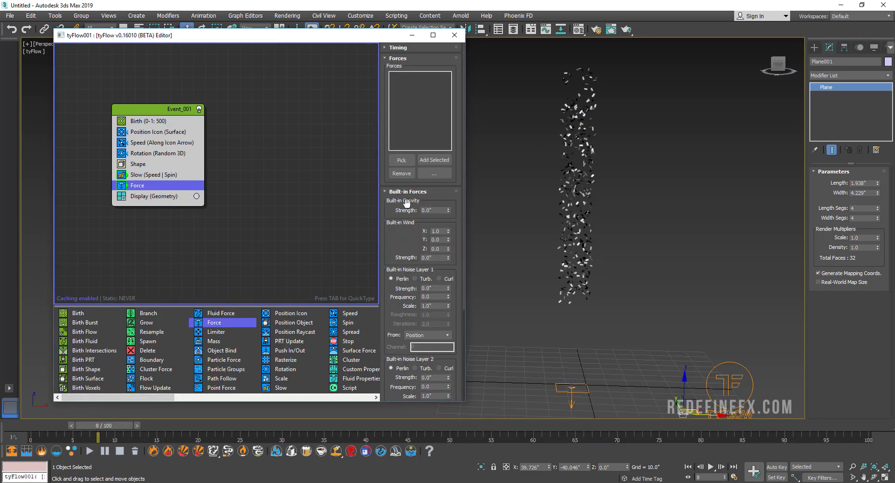
double_click(430, 210)
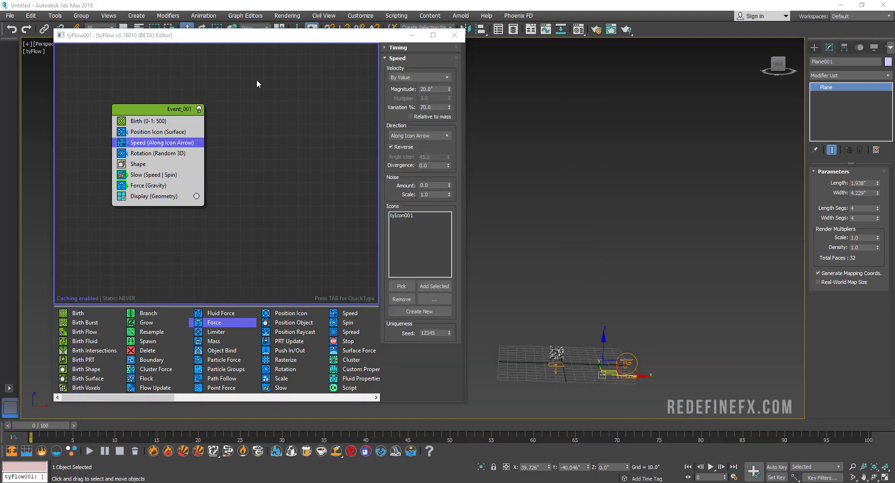
Set the Speed operator's divergence to 15 and scrub to frame 74 to see the spread.
double_click(436, 166)
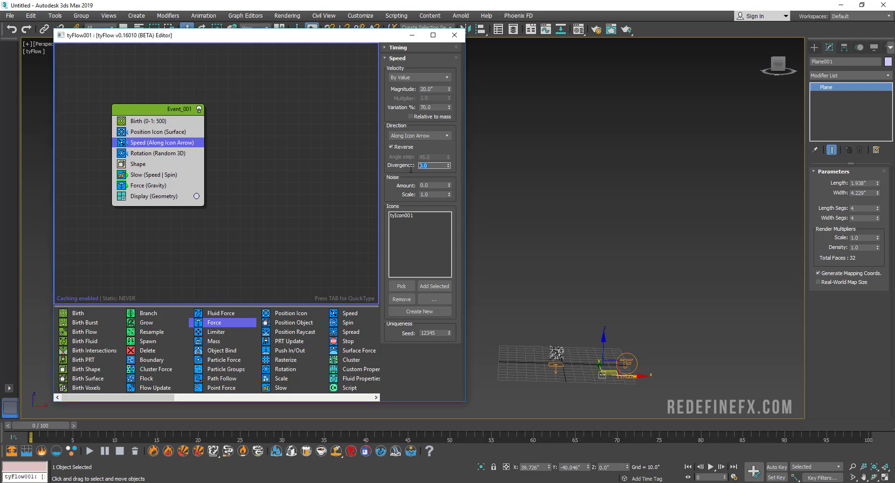
text(15)
key(Return)
drag(54, 425, 652, 373)
key(w)
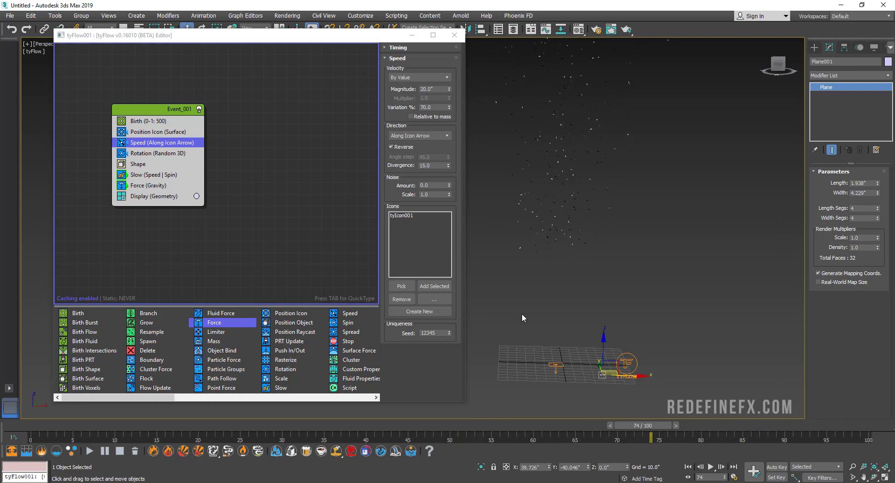
Extend the animation's end time to frame 400.
click(735, 478)
double_click(424, 274)
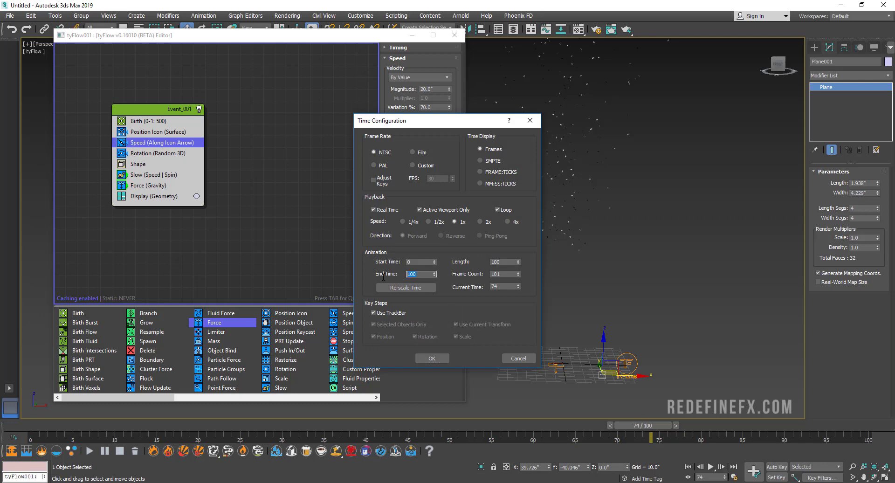
click(433, 358)
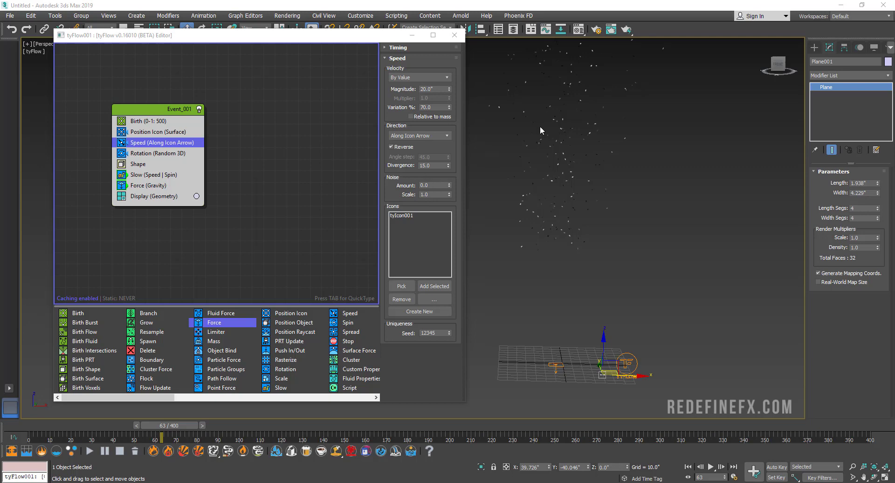
Add a second Force operator above the gravity force with Perlin noise strength 5 inches and noise scale 0.15 inches.
drag(211, 321, 145, 183)
click(415, 237)
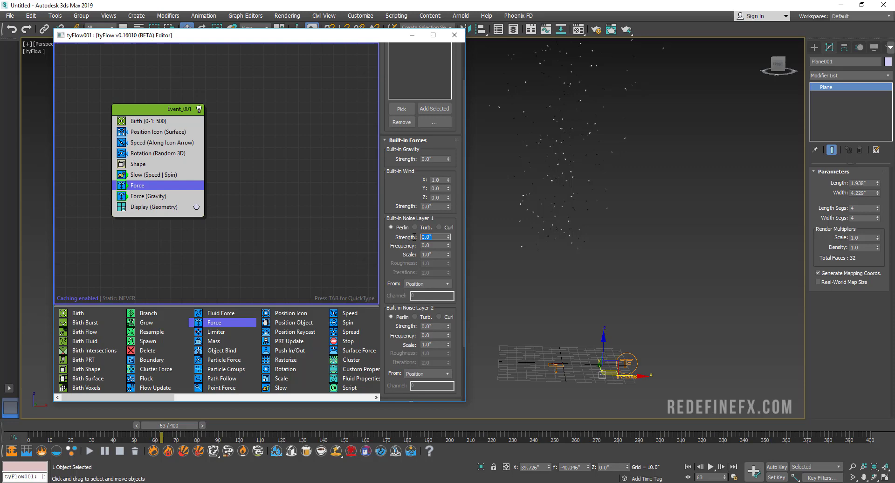
key(Return)
drag(435, 255, 378, 192)
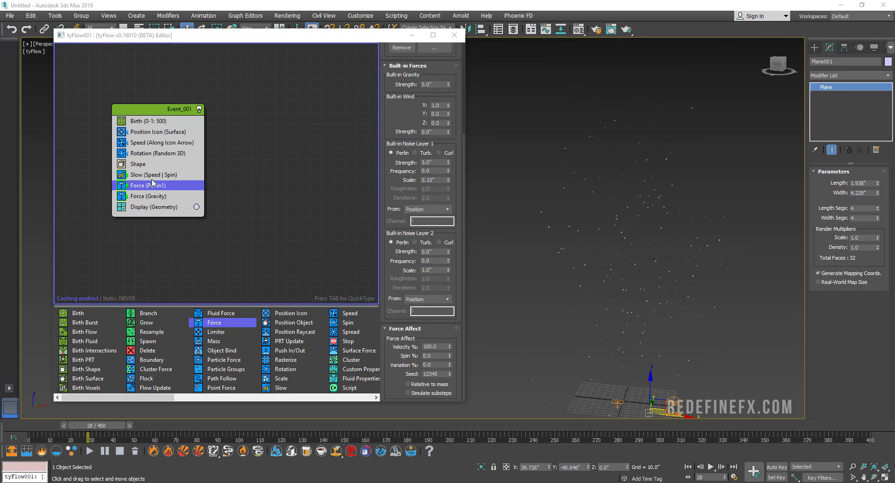
Set the Shape operator's scale to 100%.
click(146, 166)
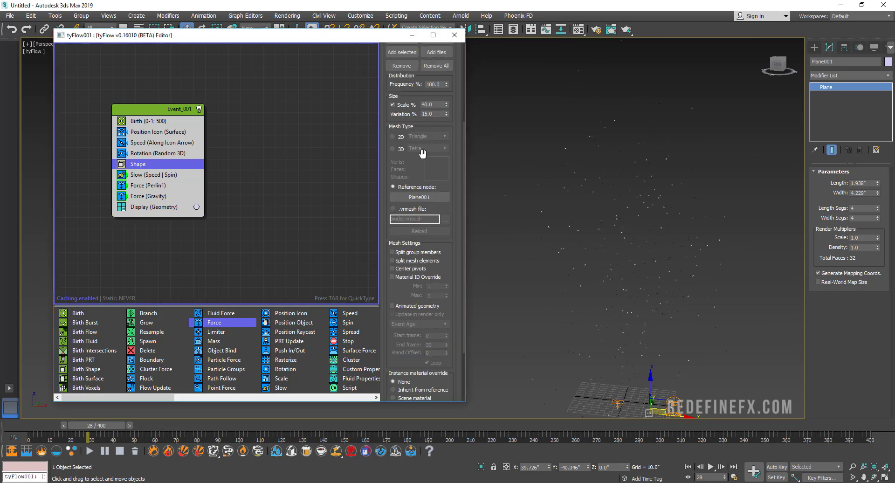
drag(422, 155, 420, 227)
drag(435, 177, 405, 184)
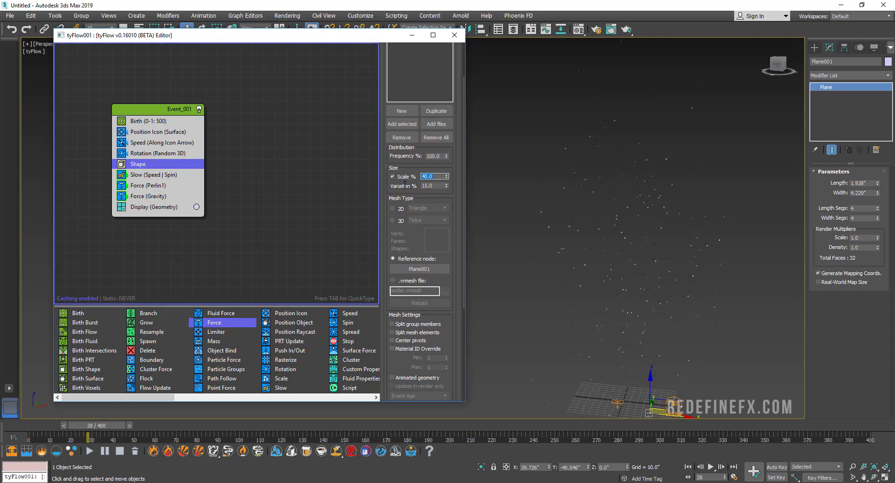
text(100)
key(Return)
Reduce the Perlin force's noise layer 1 strength to 0.5 inches.
click(155, 186)
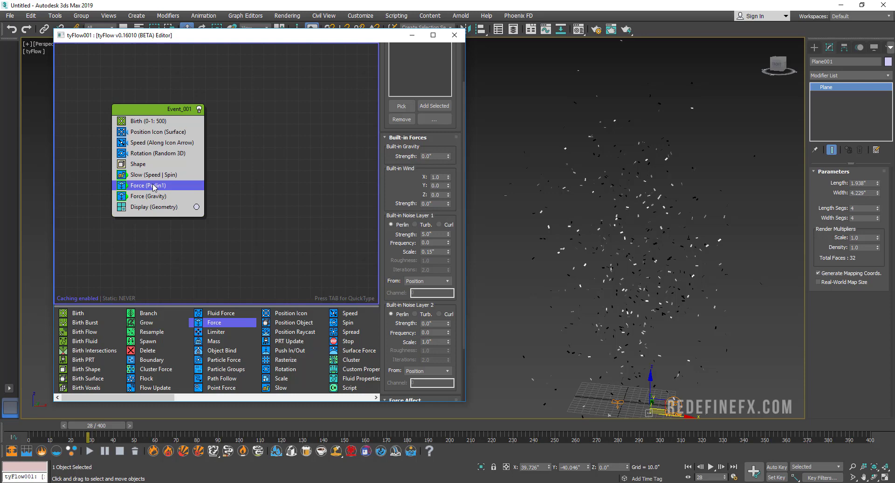
drag(400, 331, 401, 258)
double_click(421, 210)
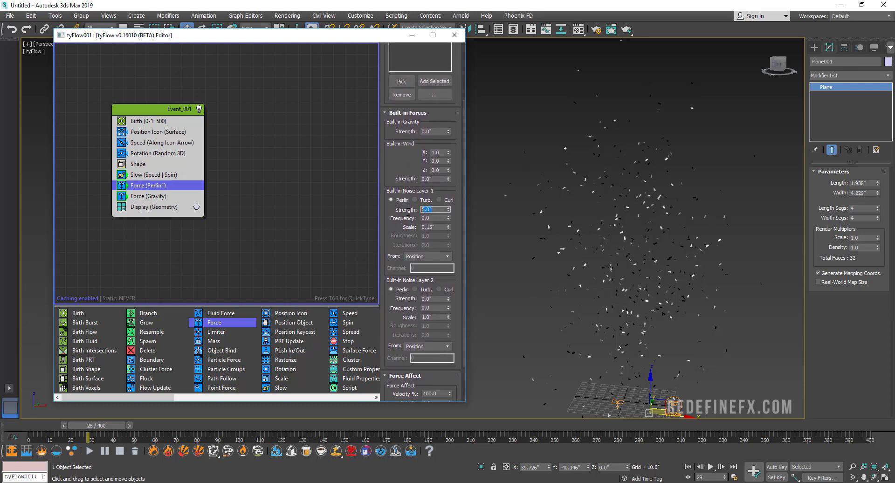
text(0.5)
key(Return)
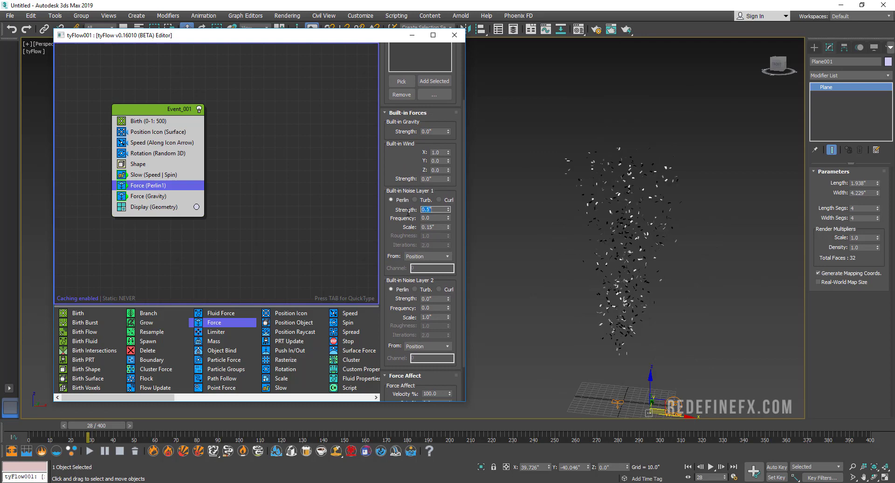
Set the Perlin force's velocity influence to 70%.
drag(407, 326, 410, 214)
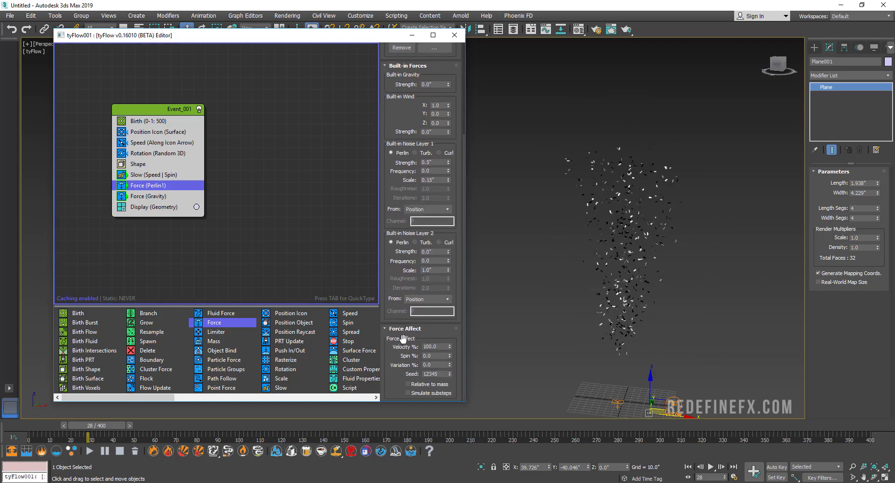
double_click(429, 347)
text(70)
key(Return)
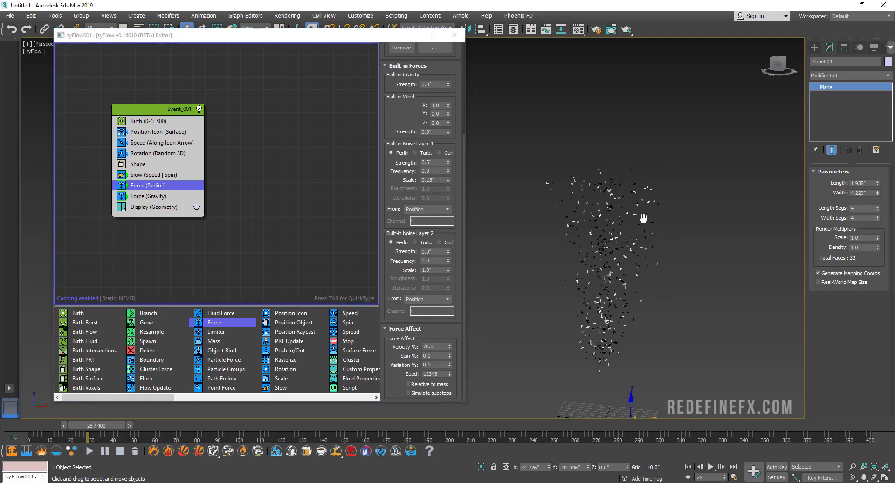
Scrub and play back the animation to review the confetti motion.
drag(96, 425, 272, 422)
click(710, 466)
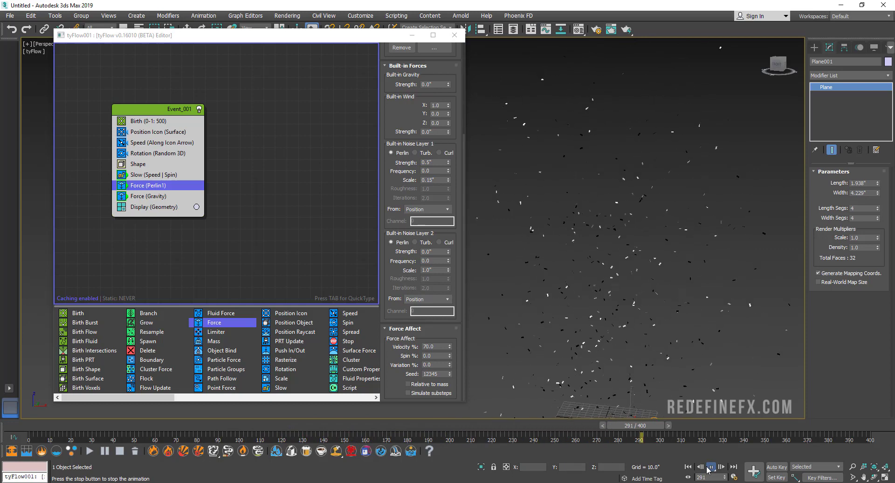
click(711, 467)
drag(704, 425, 44, 427)
click(711, 467)
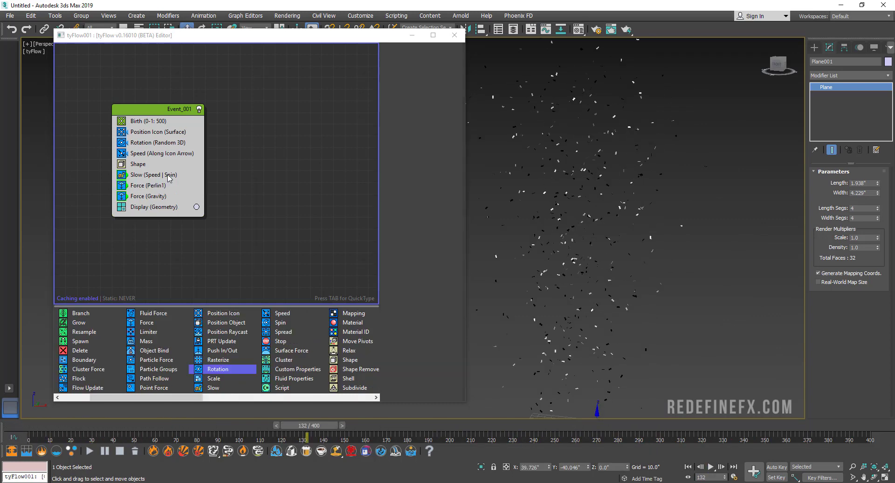
Add a Force operator between the Perlin and gravity forces with noise layer 1 set to turbulence, strength 0.5 inches.
drag(146, 322, 145, 196)
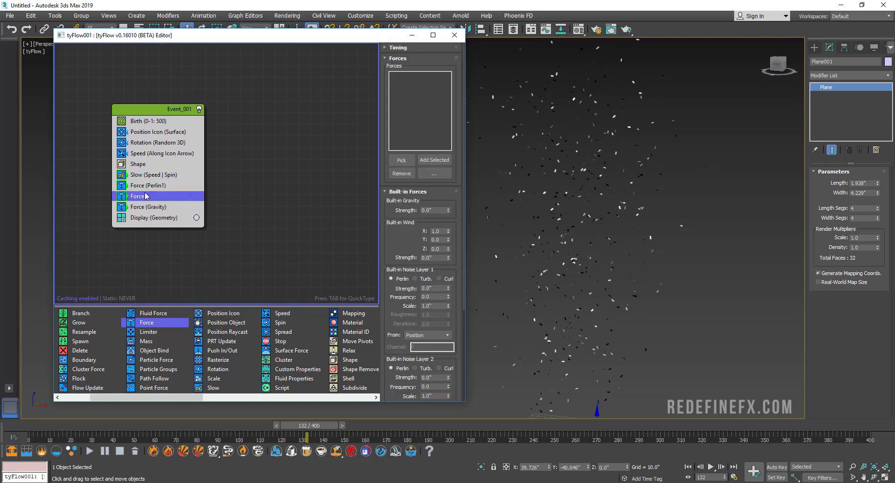
drag(394, 239, 395, 189)
click(415, 228)
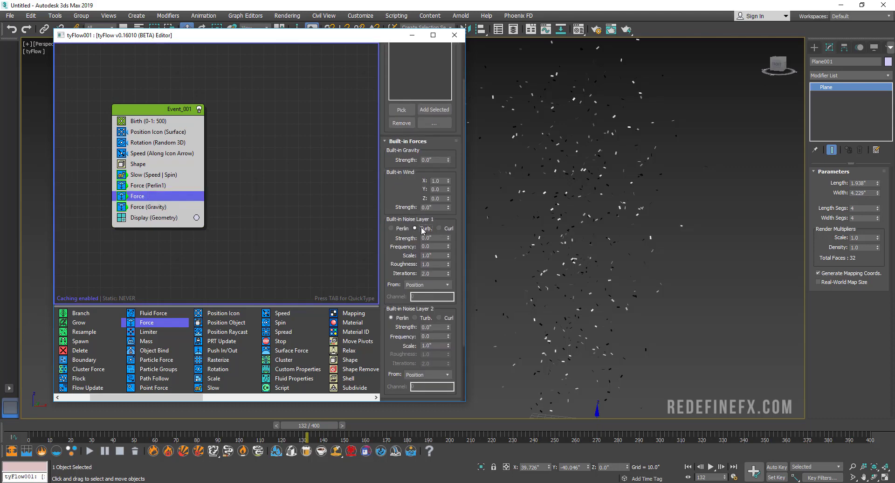
click(430, 238)
text(0.5)
key(Return)
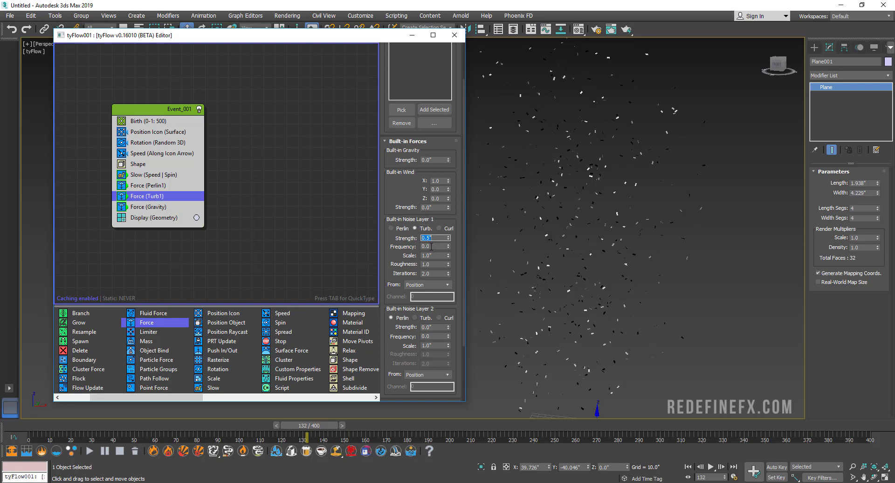
Set the turbulence force's noise layer 1 frequency to 0.5 and its scale to 2.0 inches.
click(434, 247)
key(Return)
key(Tab)
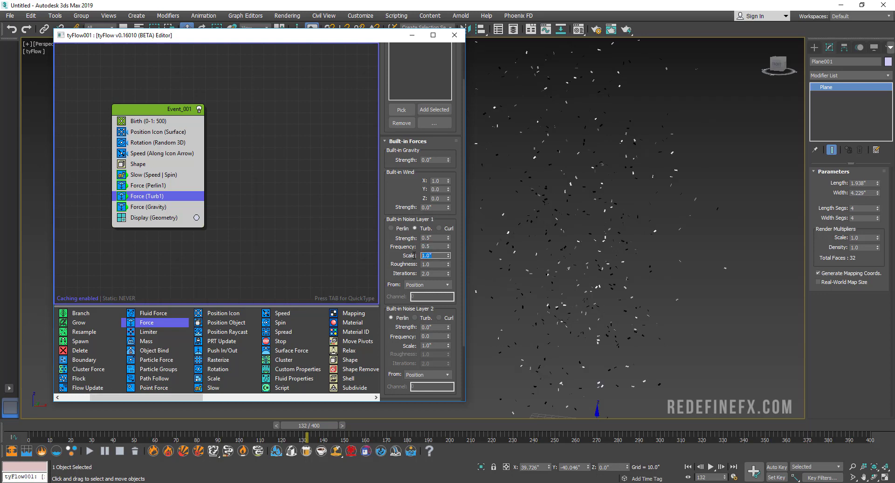
key(Return)
Set the turbulence force's velocity influence to 30% and spin influence to 50%, and play back the animation.
drag(412, 260, 414, 140)
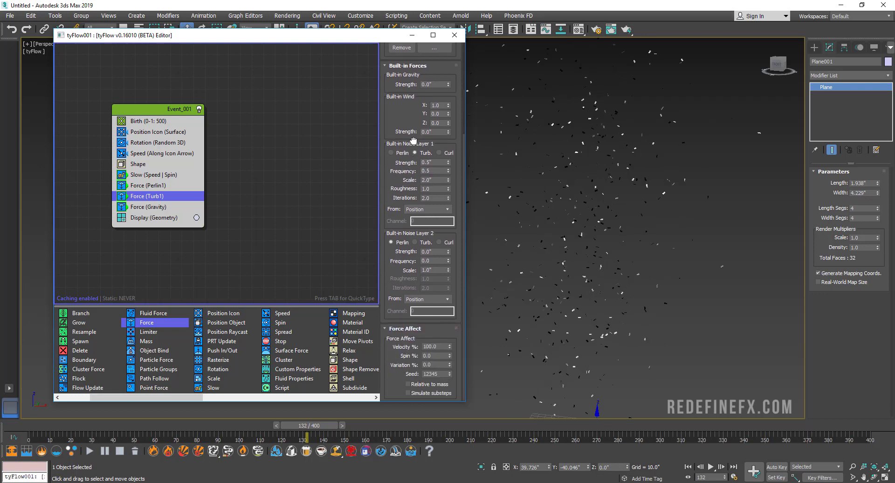
click(436, 347)
text(30)
click(435, 356)
text(5)
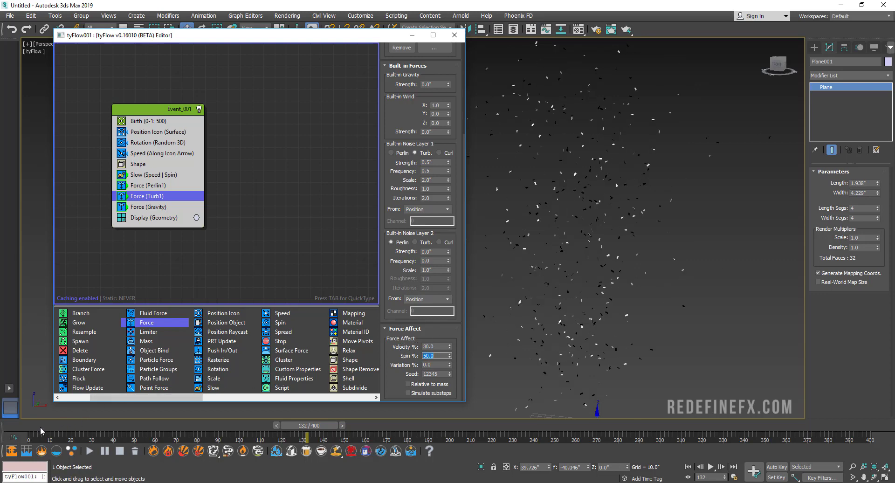
click(710, 467)
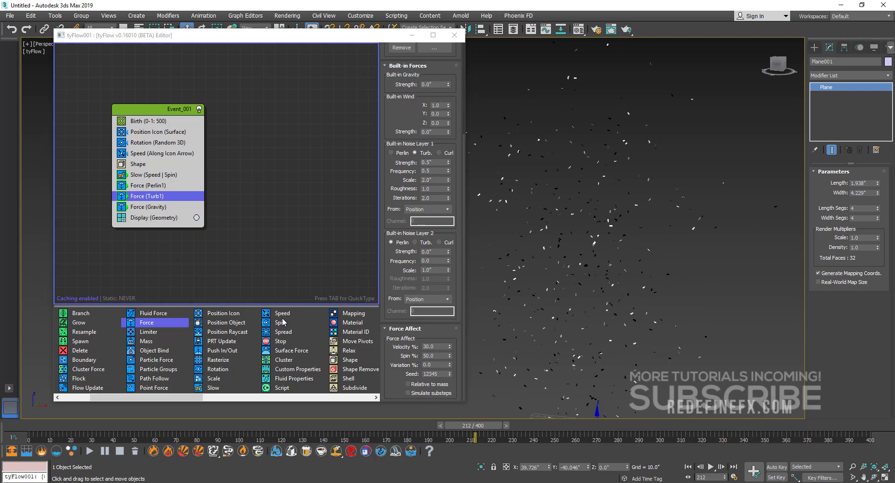
Add a Spin operator between the Rotation and Speed operators with its timing set to Continuous.
mouse_move(280, 321)
drag(280, 322, 135, 153)
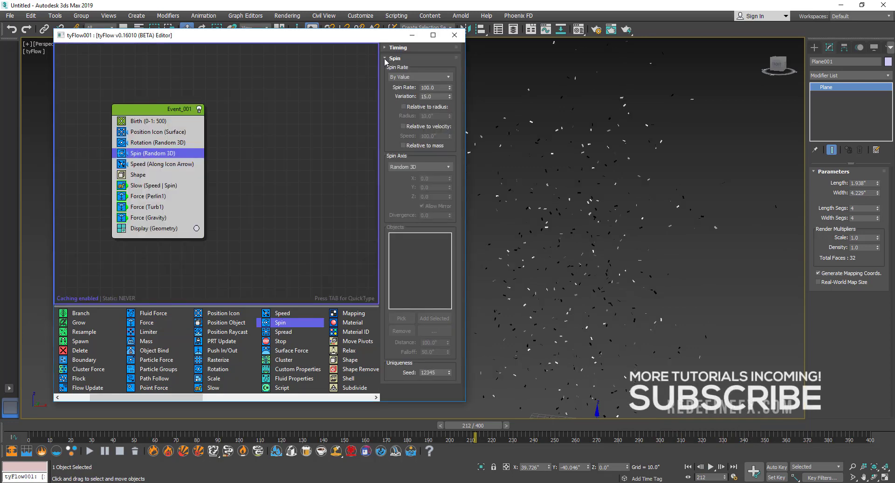
click(399, 48)
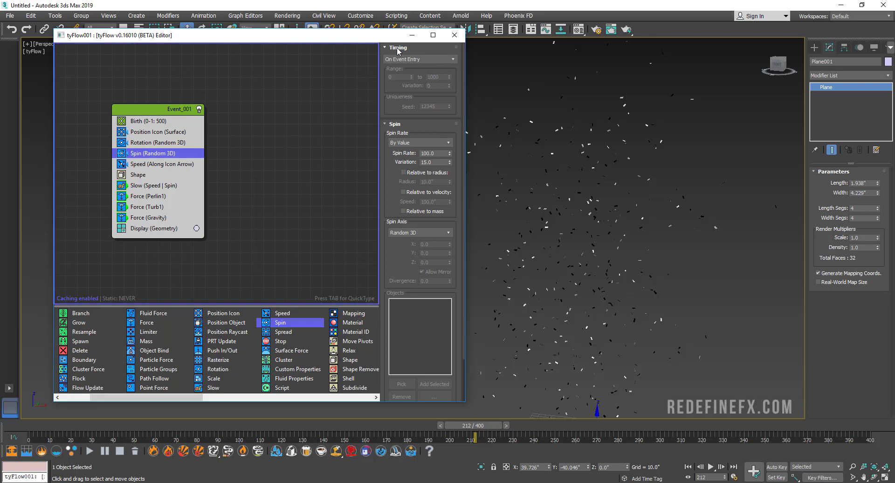
click(402, 62)
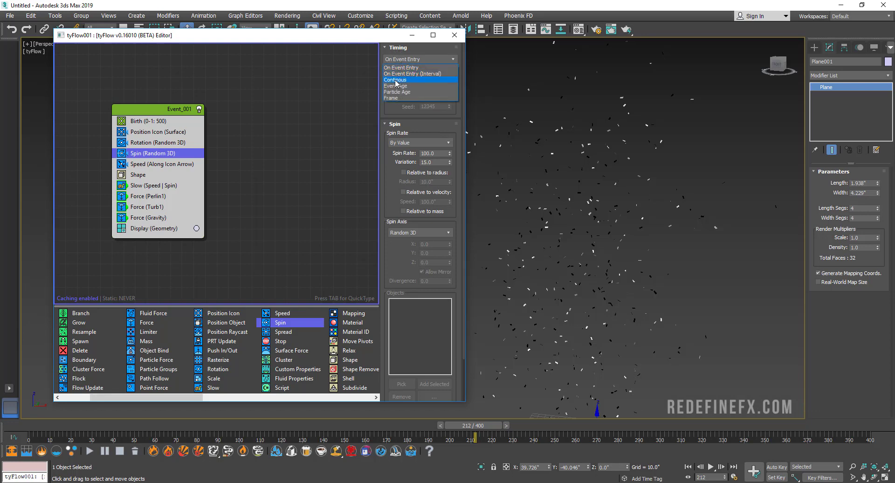
click(397, 80)
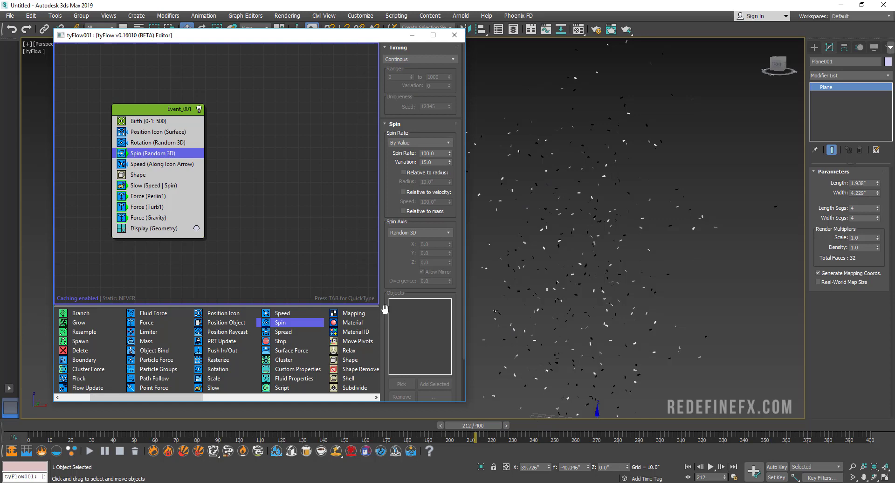
Set the Spin operator's spin rate to 500 and its variation to 30.
drag(438, 154, 402, 160)
text(500)
key(Return)
drag(445, 162, 399, 164)
Scrub and play back the animation to review how the confetti spins.
drag(32, 425, 189, 426)
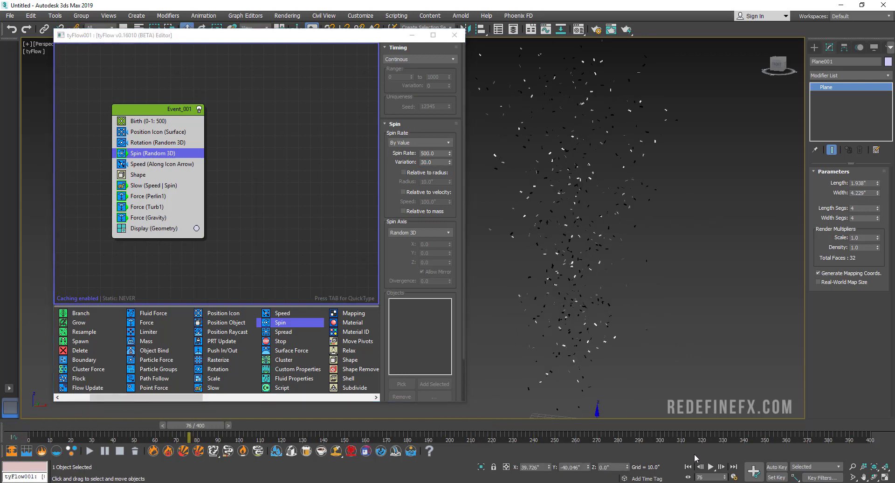
click(711, 467)
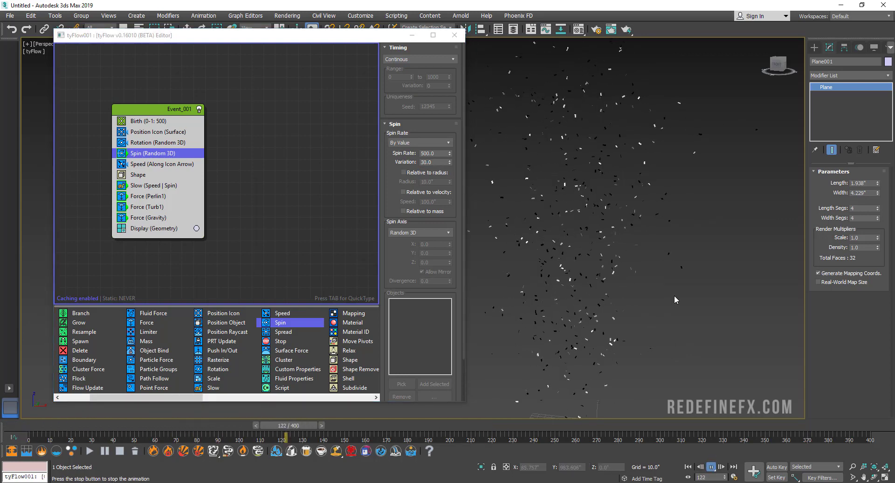
click(713, 468)
scroll(593, 290, up, 2)
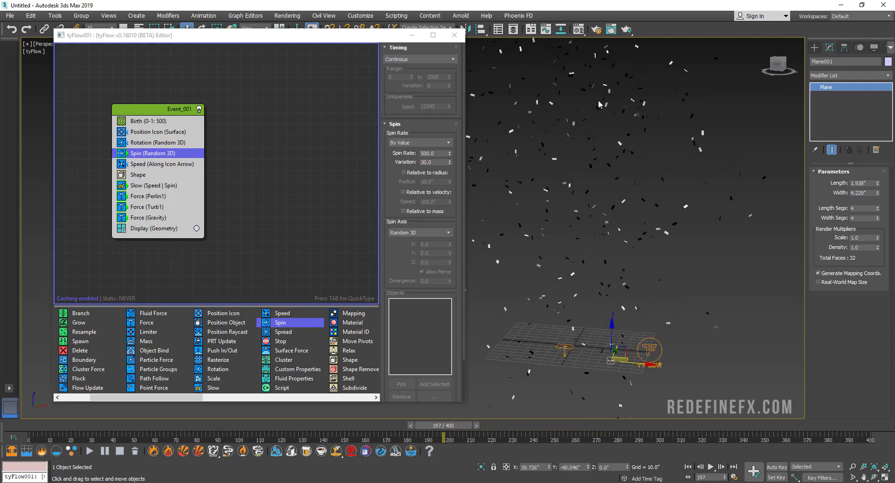
In the Material Editor, set an unused standard material's ambient and diffuse color to pure red (255, 0, 0).
click(579, 29)
click(107, 158)
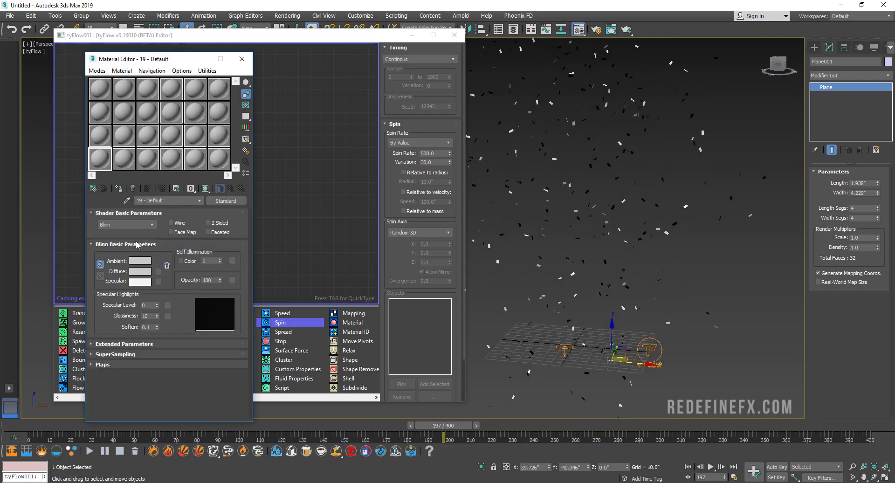
click(137, 260)
drag(259, 82, 264, 62)
drag(268, 103, 268, 62)
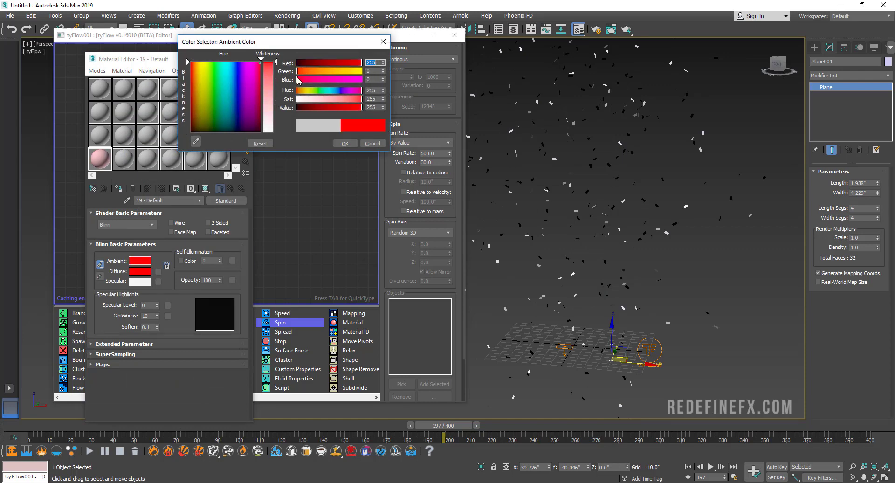
click(346, 143)
Assign the red material to the tyFlow object and play back the colored confetti.
click(650, 349)
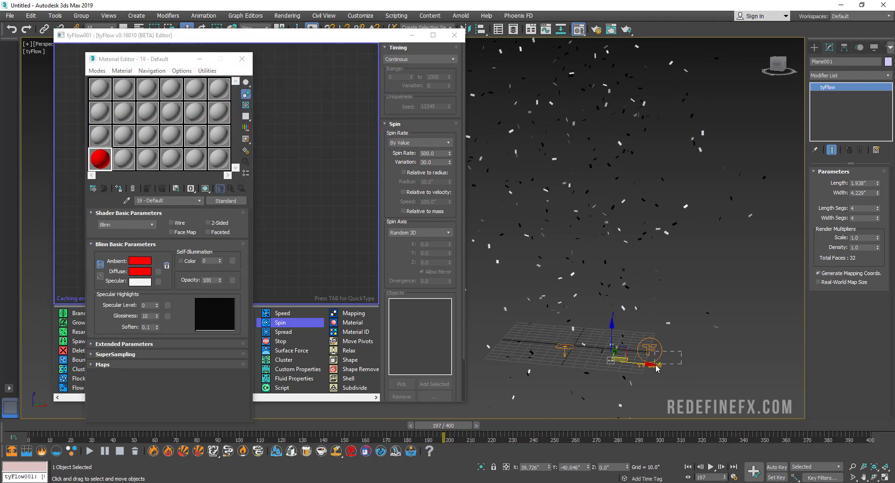
click(119, 189)
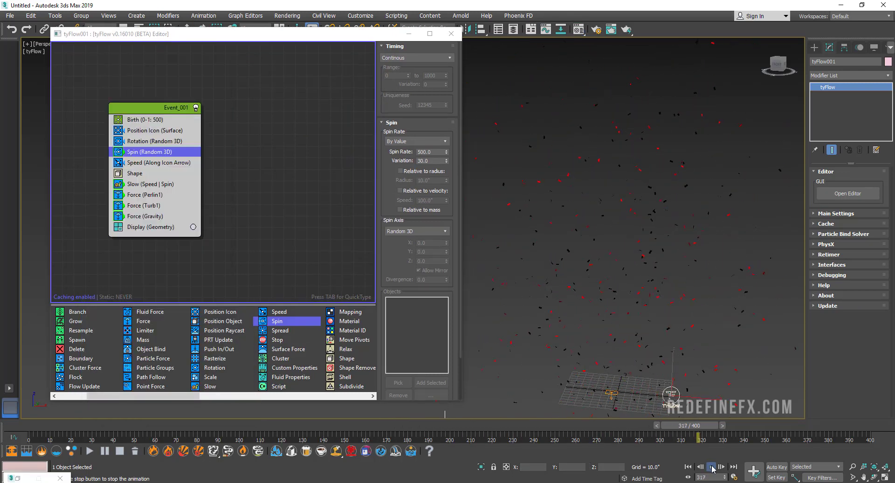
click(712, 467)
Add a Cloth Bind operator between the Shape and Slow operators in the event.
key(w)
middle_drag(636, 334, 637, 304)
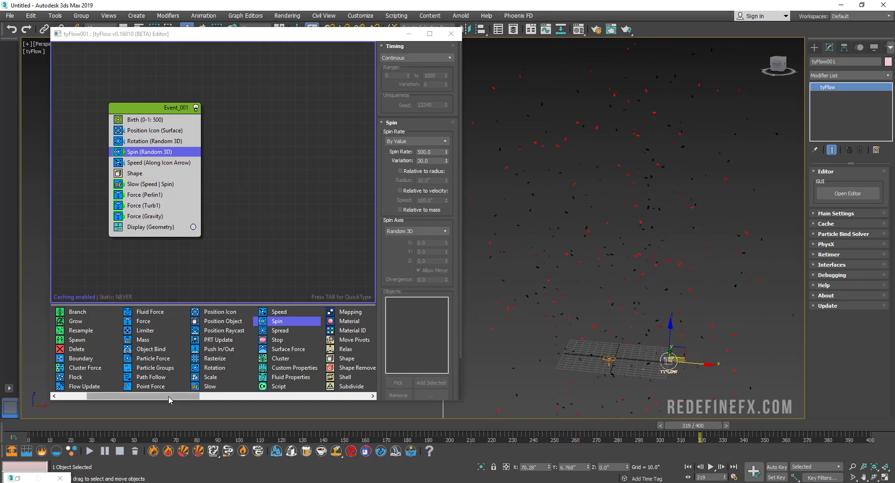
drag(168, 397, 227, 395)
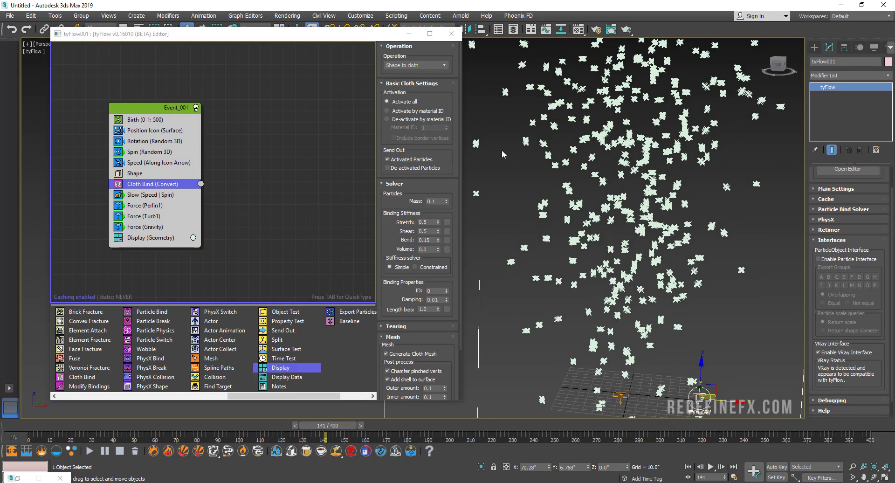
Disable the event's Display operator so only the confetti cloth meshes are drawn.
middle_drag(643, 135, 632, 171)
scroll(632, 171, up, 3)
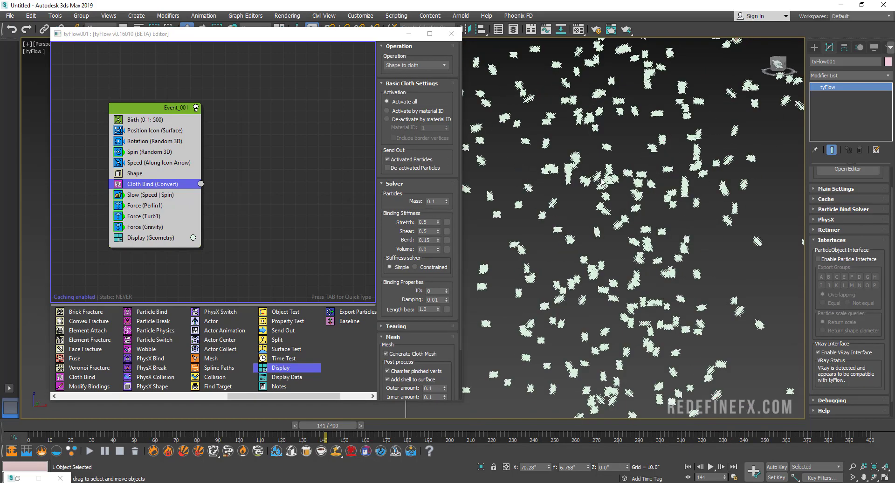
scroll(602, 181, down, 1)
scroll(635, 140, down, 4)
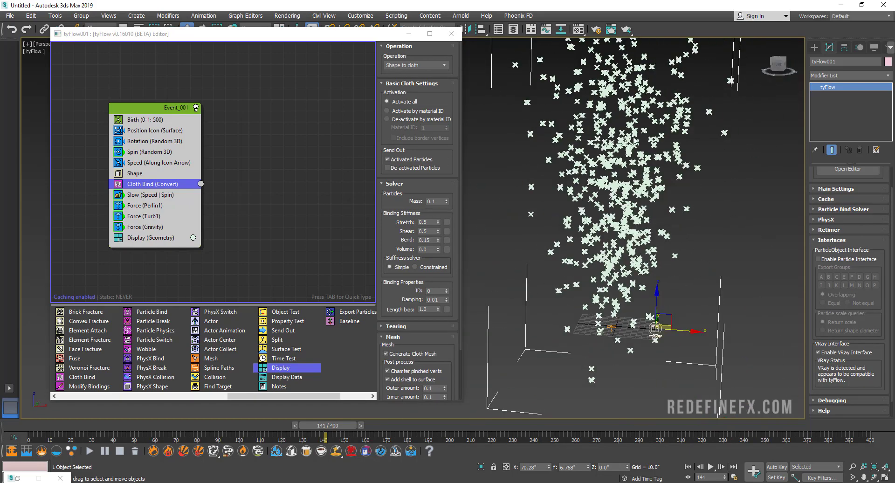
scroll(634, 140, up, 2)
click(154, 241)
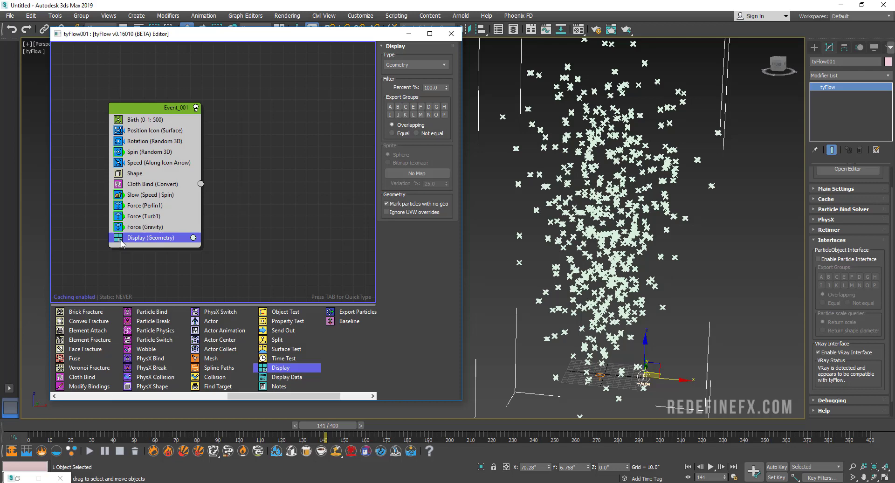
click(118, 237)
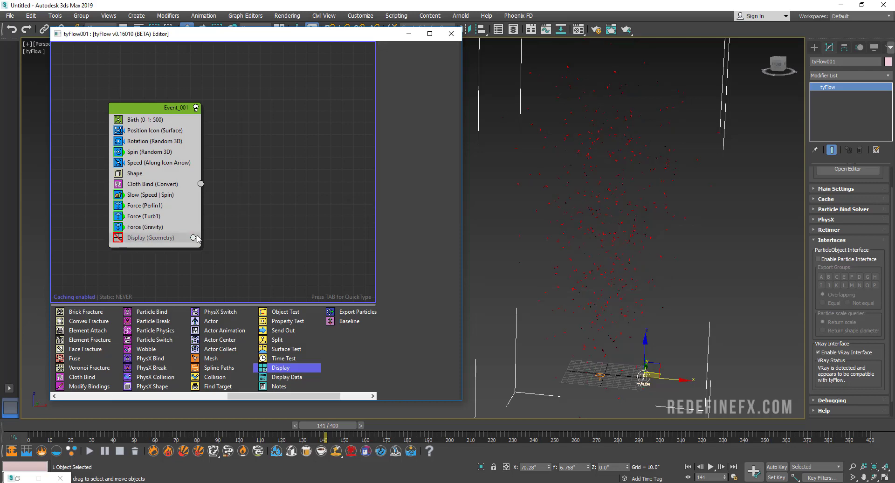
Scrub the animation to frame 221 and examine the bending of the confetti pieces up close.
scroll(589, 201, up, 5)
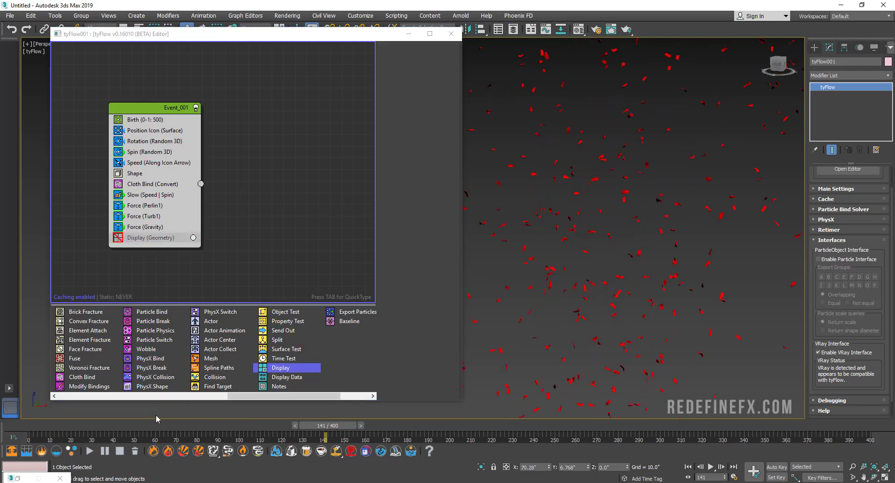
drag(151, 425, 494, 426)
scroll(609, 226, up, 8)
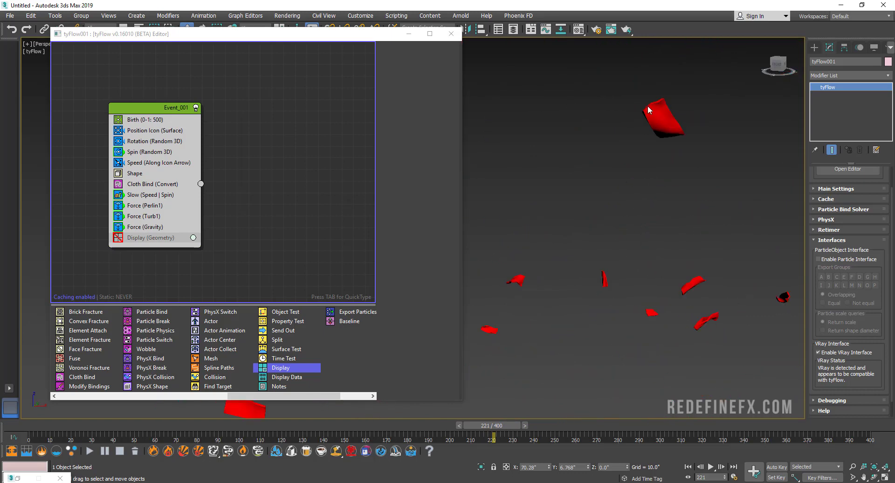
scroll(535, 302, down, 8)
Set both the stretch and shear binding stiffness of the Cloth Bind operator to 0.7.
click(153, 183)
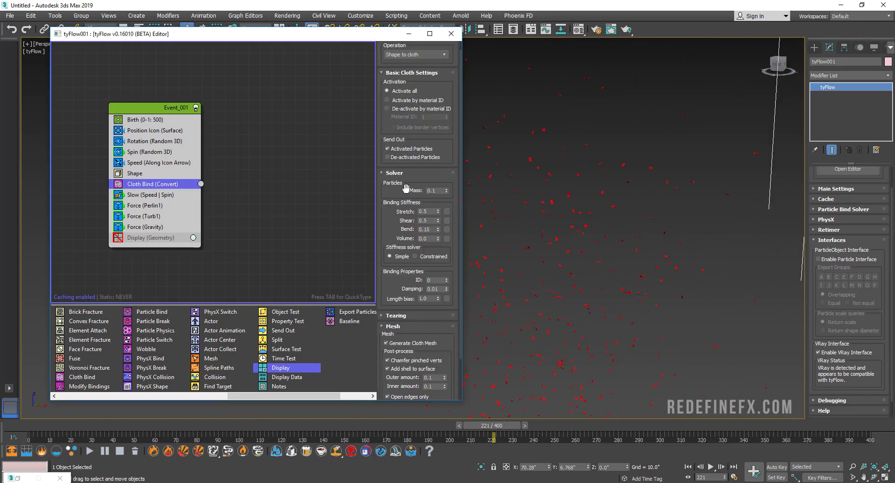
scroll(439, 170, down, 1)
drag(440, 170, 414, 172)
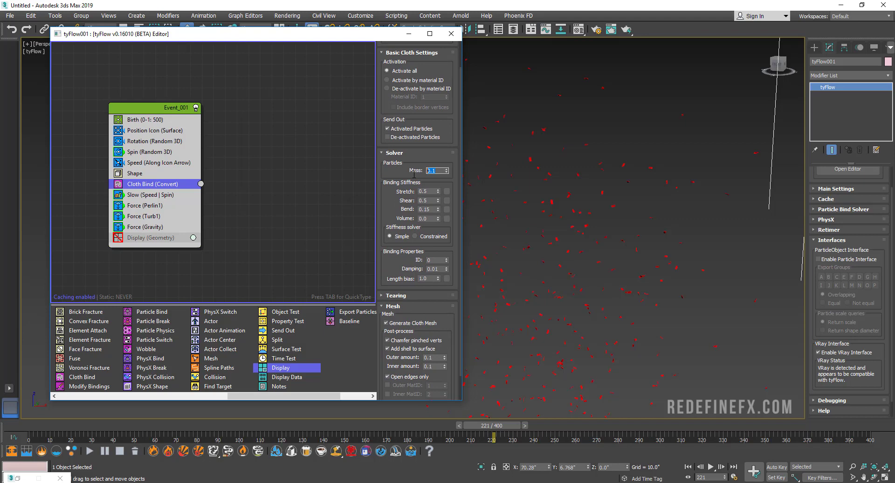
drag(396, 194, 398, 169)
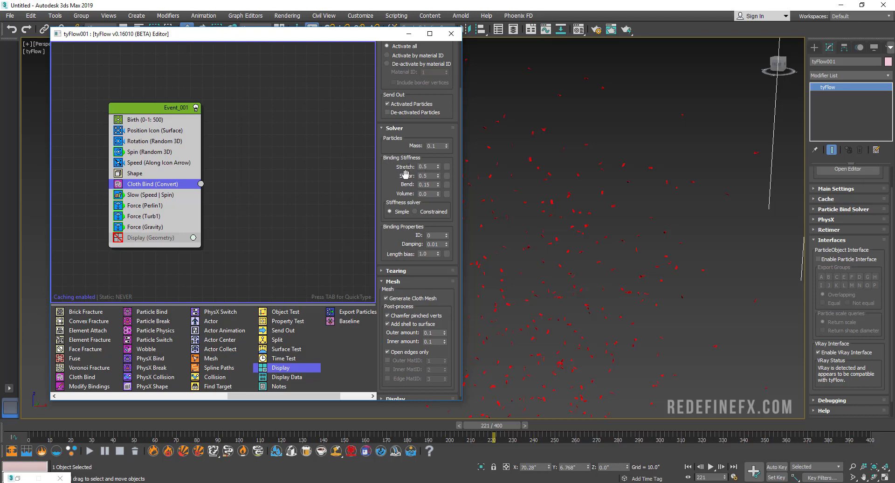
click(429, 166)
text(0.7)
key(Tab)
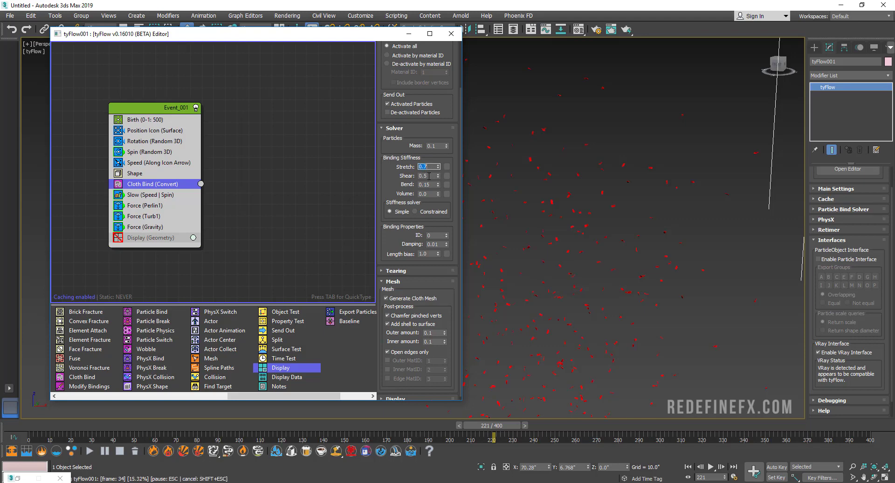
text(0.5)
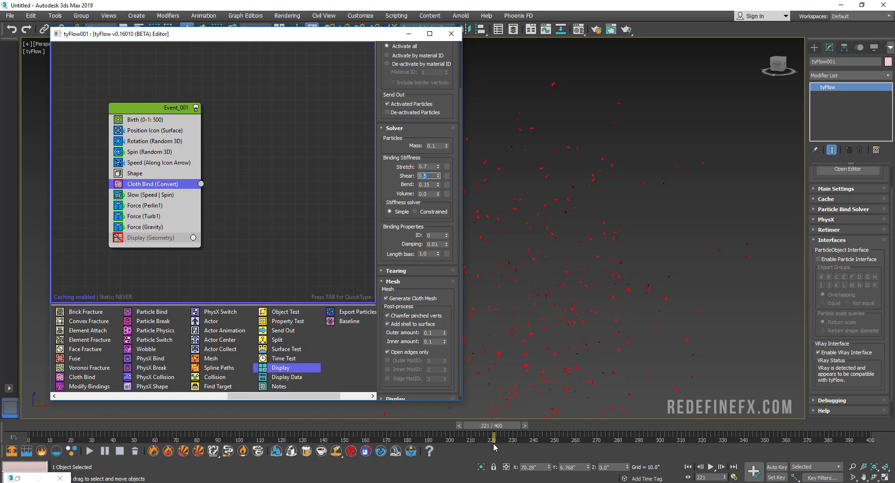
click(58, 424)
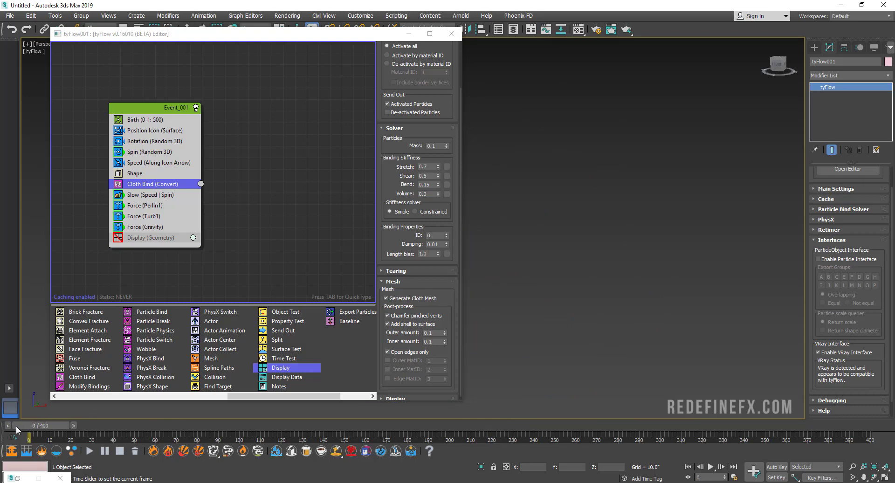
click(428, 177)
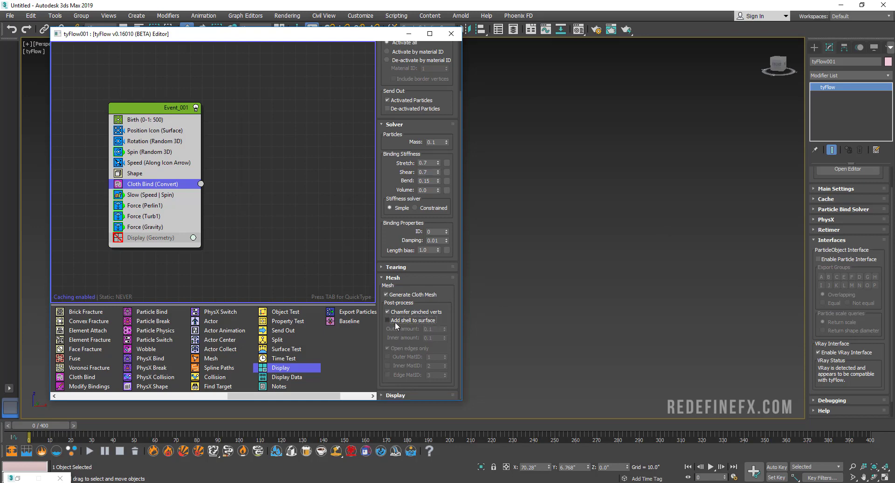
Set the cloth mesh's shell outer amount to 0.0 and inner amount to 0.01.
click(396, 322)
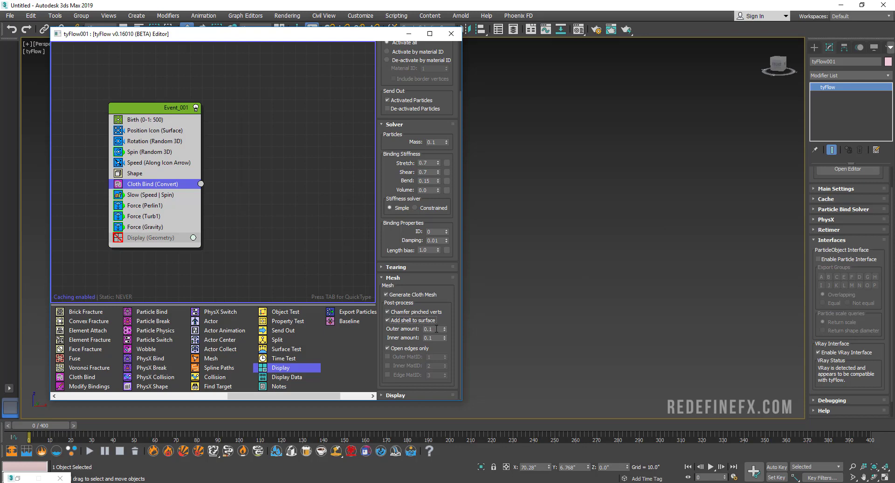
mouse_move(437, 329)
mouse_down()
mouse_move(404, 328)
mouse_move(430, 337)
mouse_up()
text(0.0)
key(Return)
double_click(430, 338)
Scrub the animation and examine the thinner, stiffer confetti pieces in the viewport.
drag(41, 425, 359, 402)
middle_drag(550, 210, 567, 260)
scroll(567, 260, up, 4)
drag(350, 425, 480, 420)
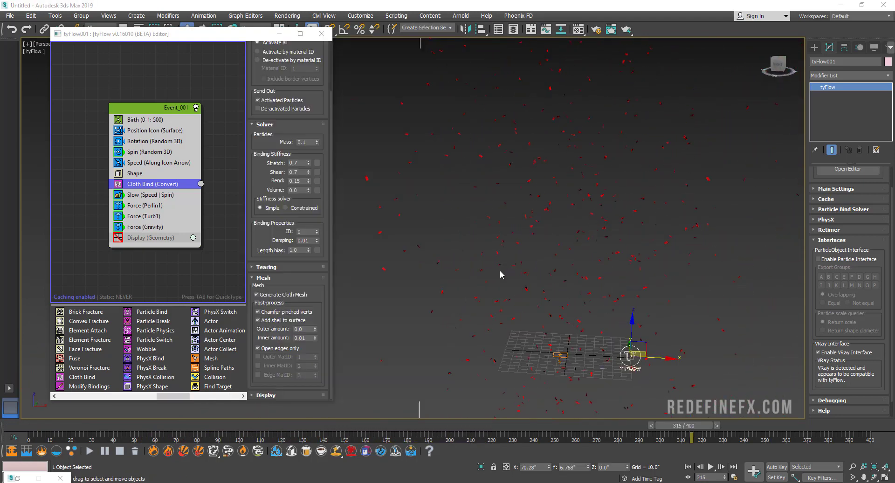
Create a large Deflector space warp as a ground plane around the confetti emitter, extending well beyond the home grid.
alt+middle_drag(576, 343, 546, 291)
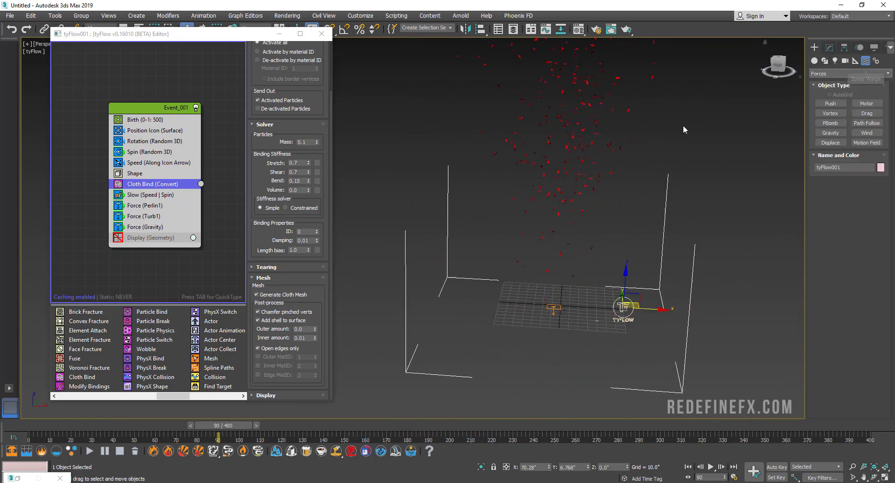
click(855, 73)
click(838, 92)
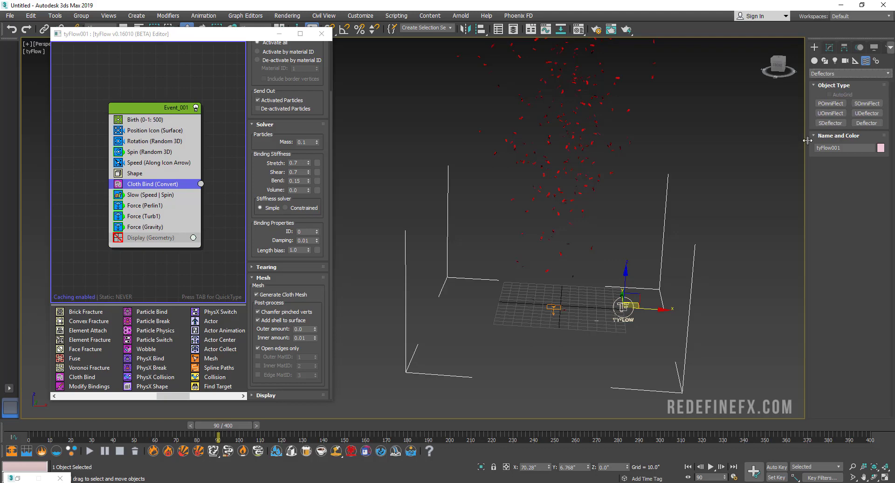
click(867, 122)
scroll(587, 241, down, 6)
alt+middle_drag(587, 238, 589, 269)
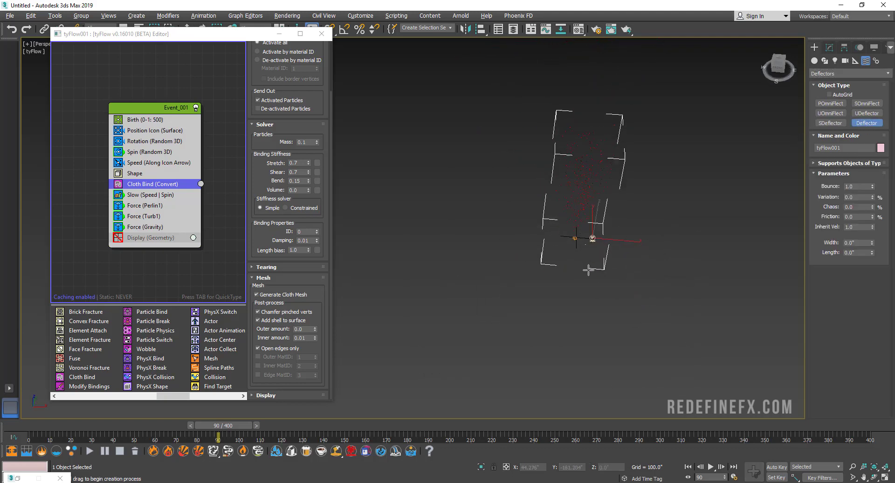
drag(345, 140, 845, 433)
right_click(637, 292)
alt+middle_drag(638, 295, 628, 247)
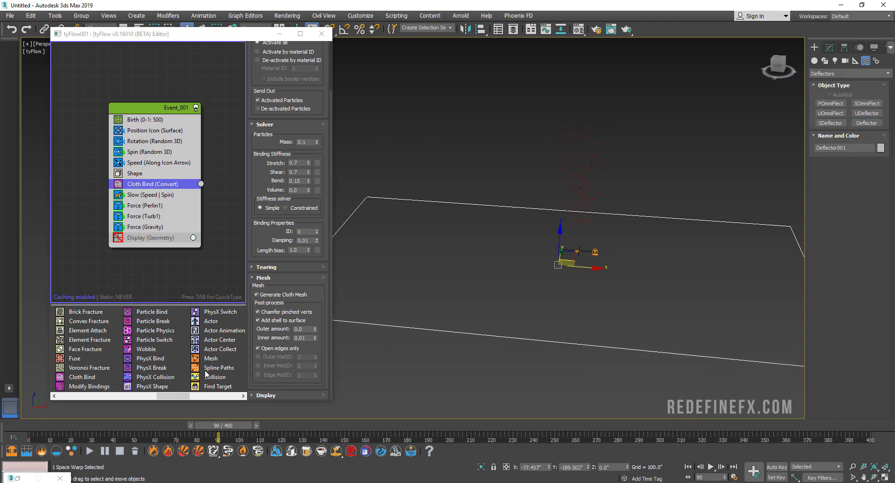
Add a Collision operator after the gravity force in Event_001 and pick the ground deflector as its collider.
click(213, 377)
scroll(215, 381, right, 1)
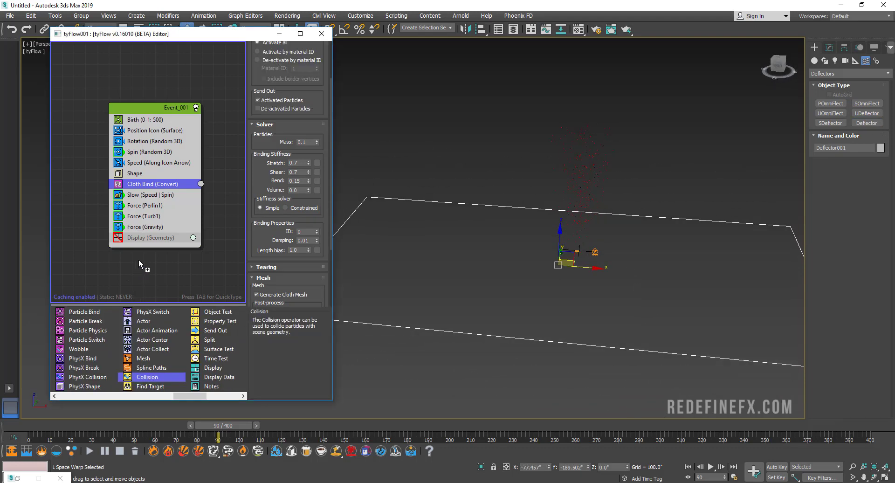
drag(139, 264, 139, 233)
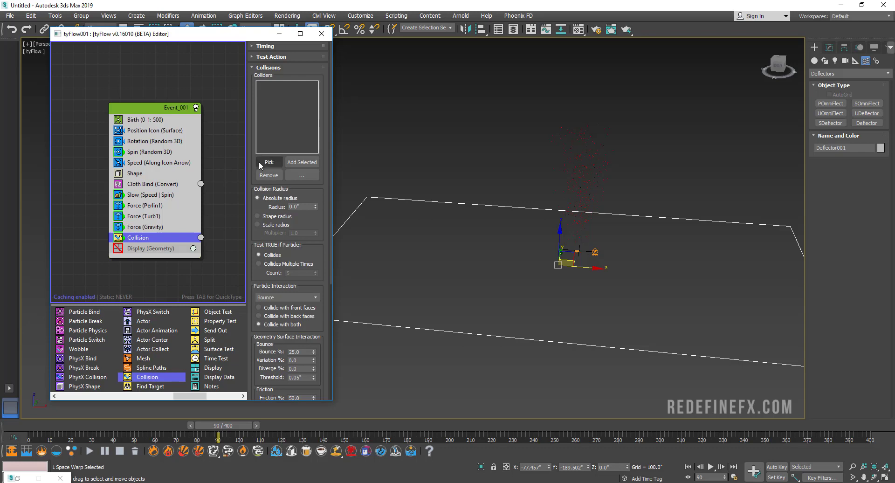
click(260, 162)
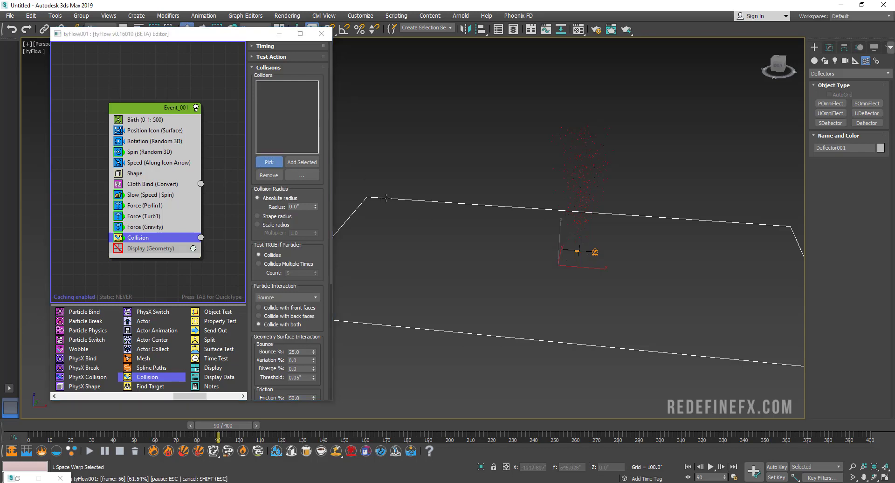
click(386, 198)
Raise the emitter icon above the ground deflector to a Z height of about 3.69 inches and scrub the animation to check the collisions.
scroll(605, 251, up, 6)
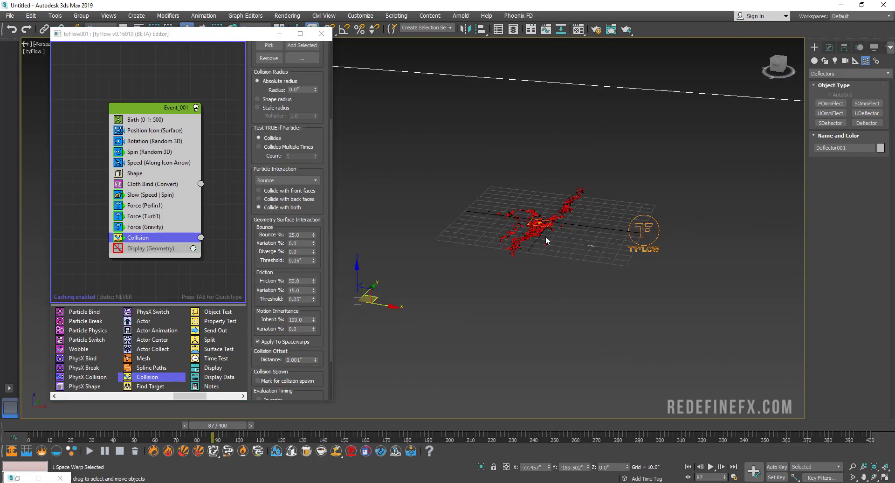
scroll(551, 284, down, 2)
alt+middle_drag(566, 291, 550, 280)
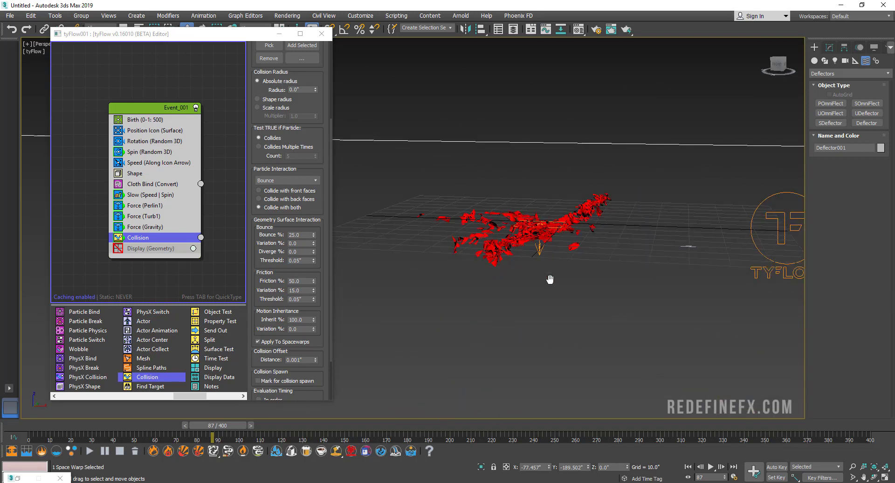
click(548, 223)
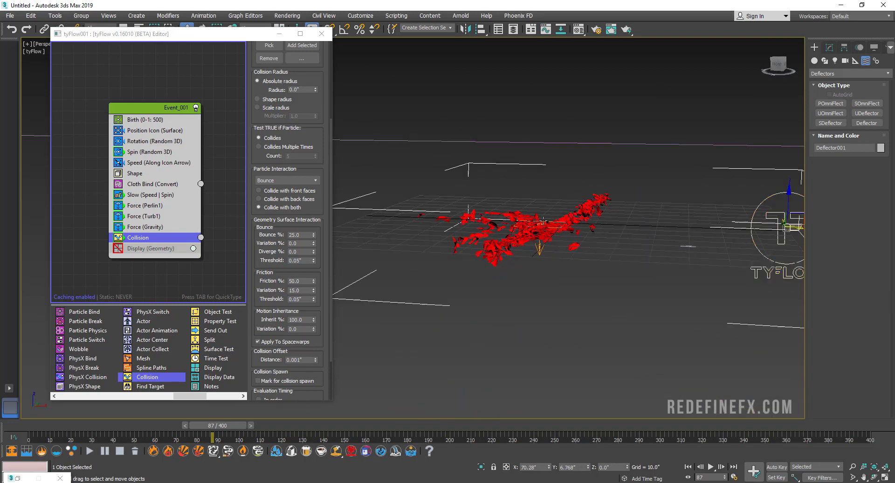
click(536, 246)
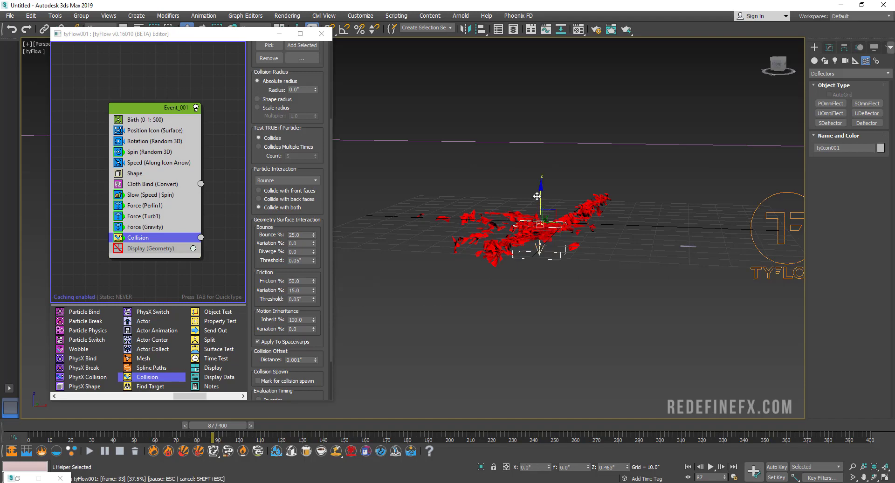
drag(536, 428, 870, 424)
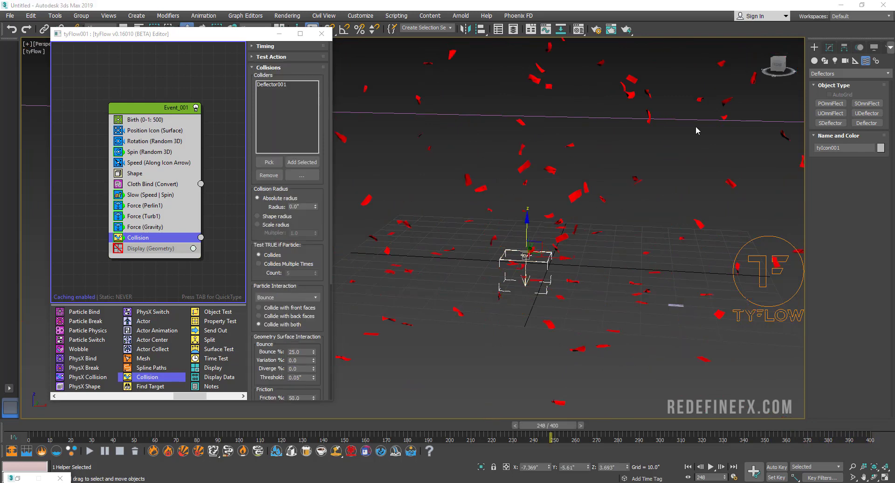
drag(532, 429, 589, 425)
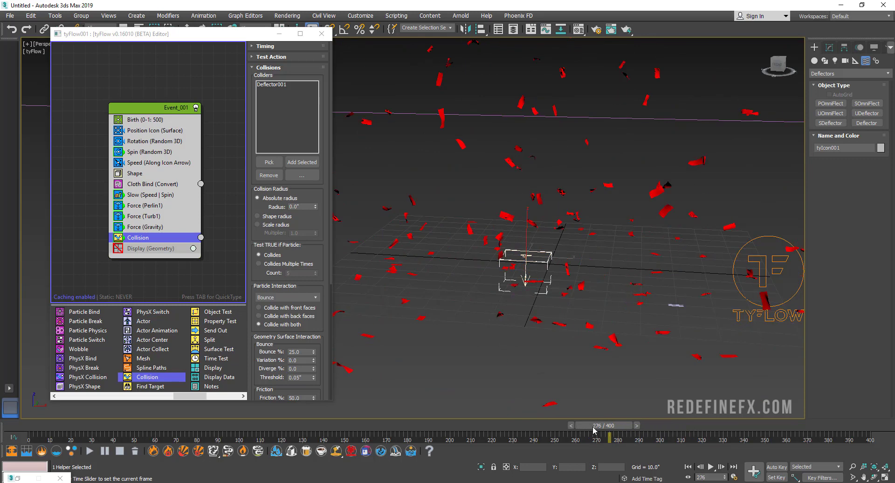
Set the Perlin1 force timing to Particle Age with a range of 0 to 300 and a variation of 30.
click(144, 206)
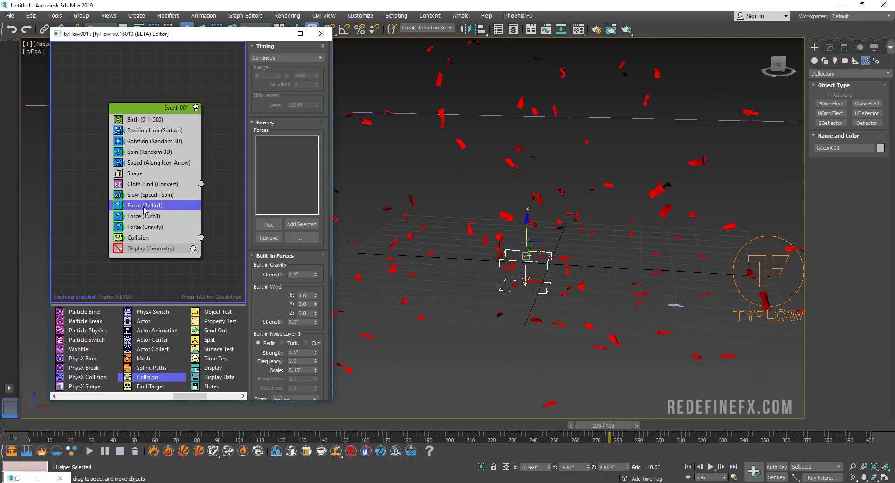
click(265, 47)
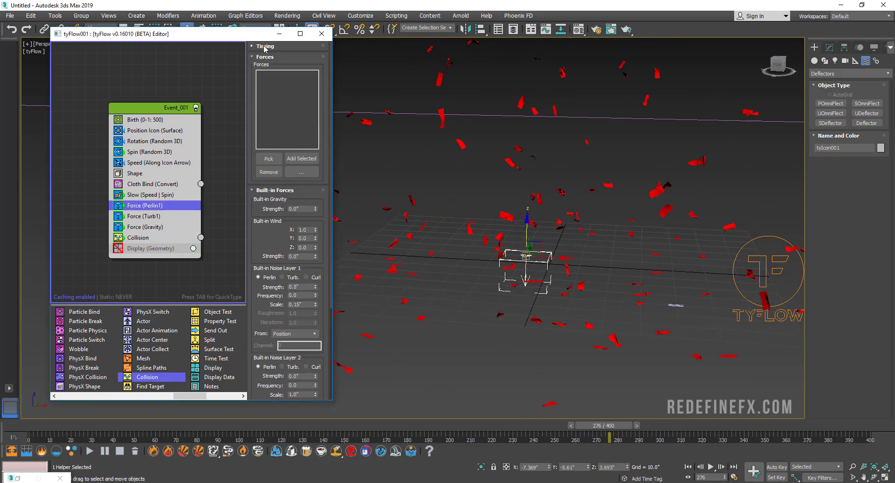
click(264, 46)
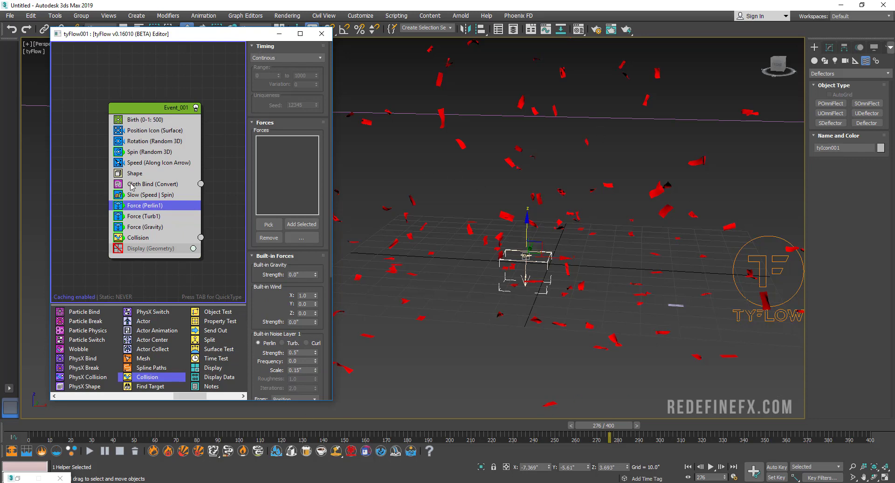
click(284, 58)
click(275, 91)
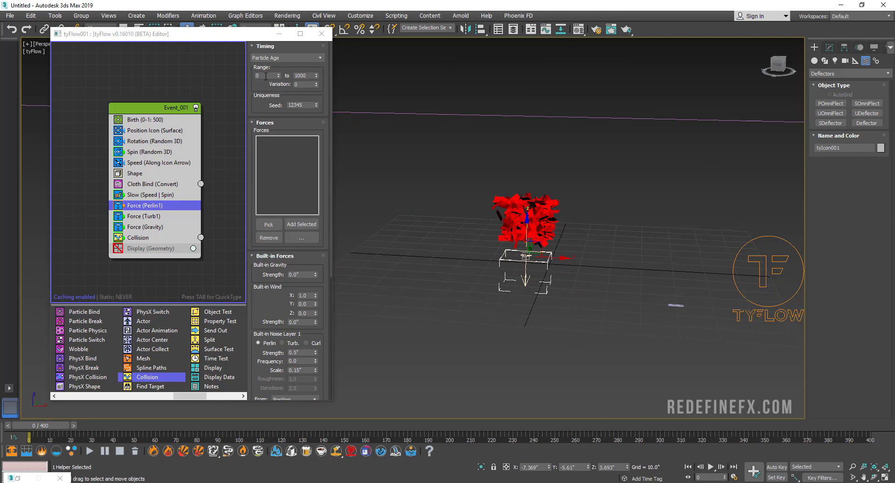
double_click(298, 76)
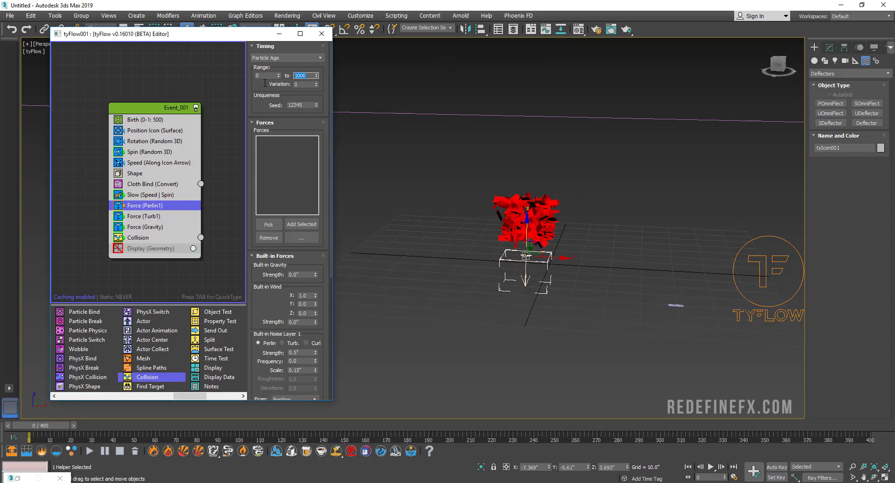
click(295, 85)
drag(69, 420, 526, 429)
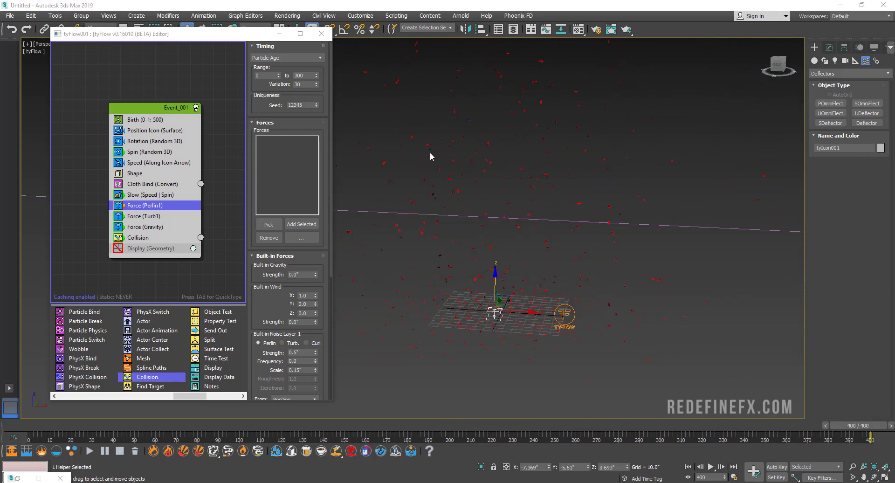
alt+middle_drag(460, 173, 580, 254)
scroll(460, 192, down, 2)
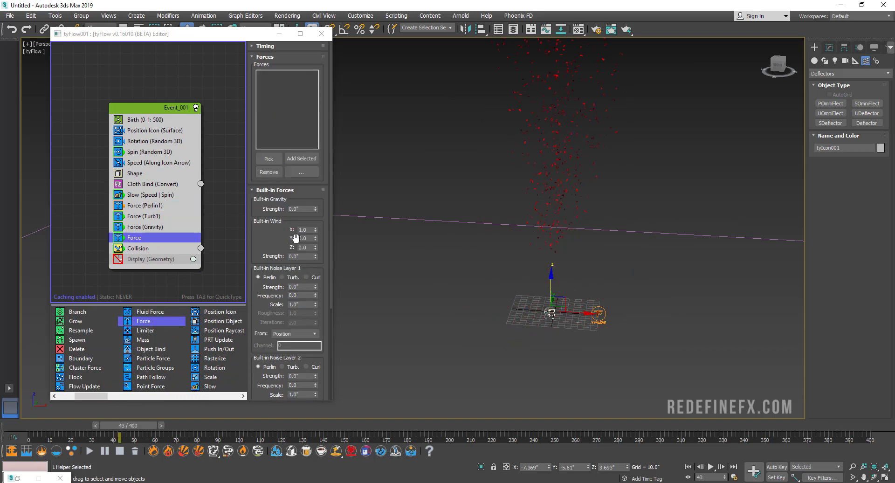
Add a Force operator below the gravity force with wind X -0.1 and strength 0.1, and name it Wind.
scroll(274, 233, down, 2)
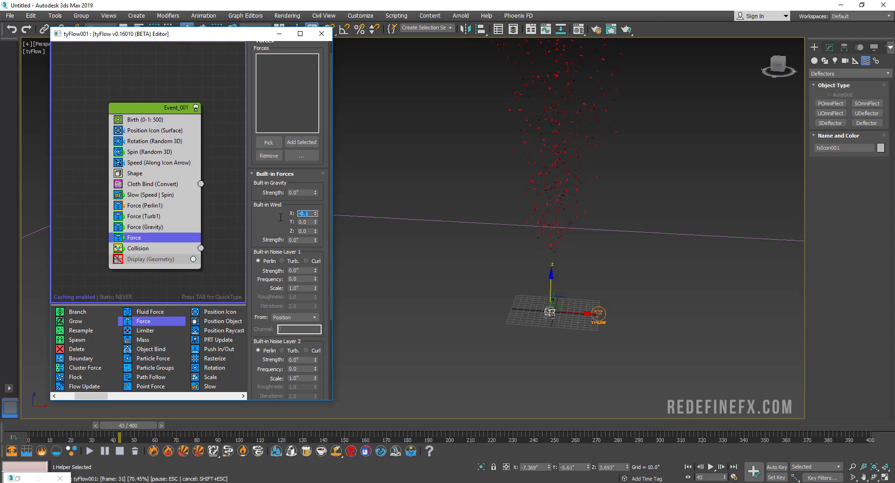
click(297, 241)
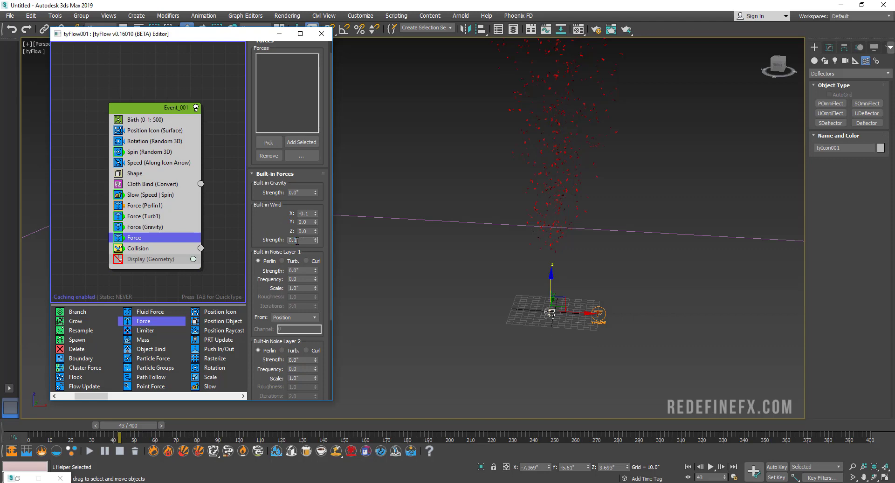
key(Return)
drag(35, 425, 204, 427)
key(w)
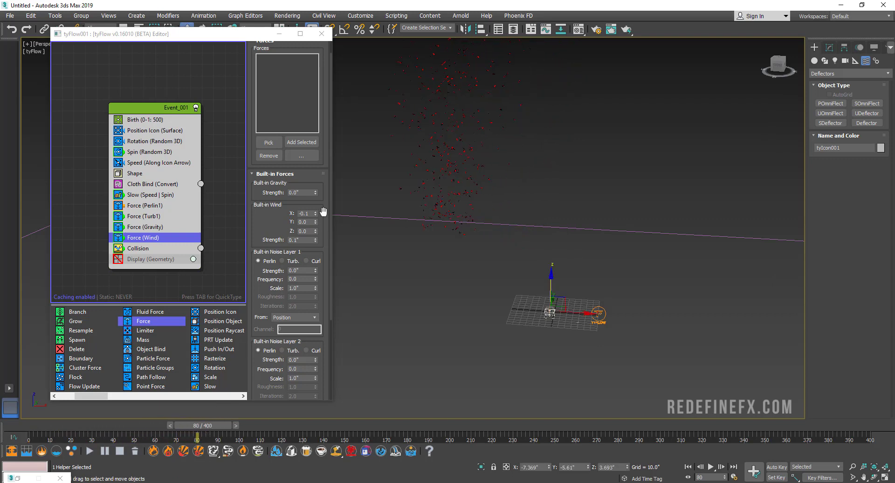
Reduce the Wind force's strength to 0.01 and scrub the animation to check the confetti drift.
drag(296, 239, 310, 239)
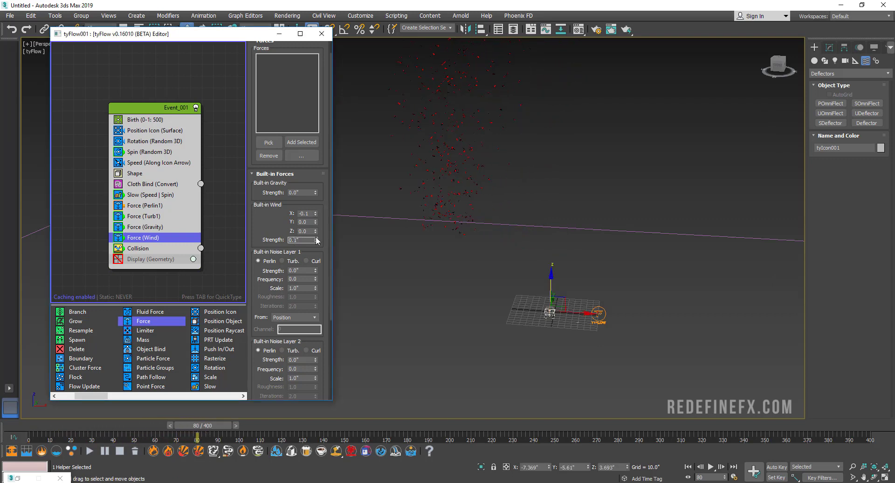
text(0)
key(Return)
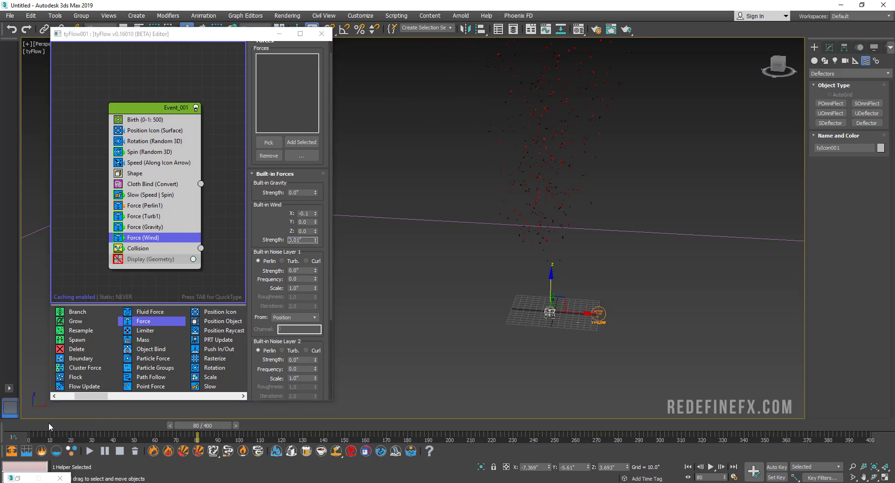
drag(49, 422, 589, 325)
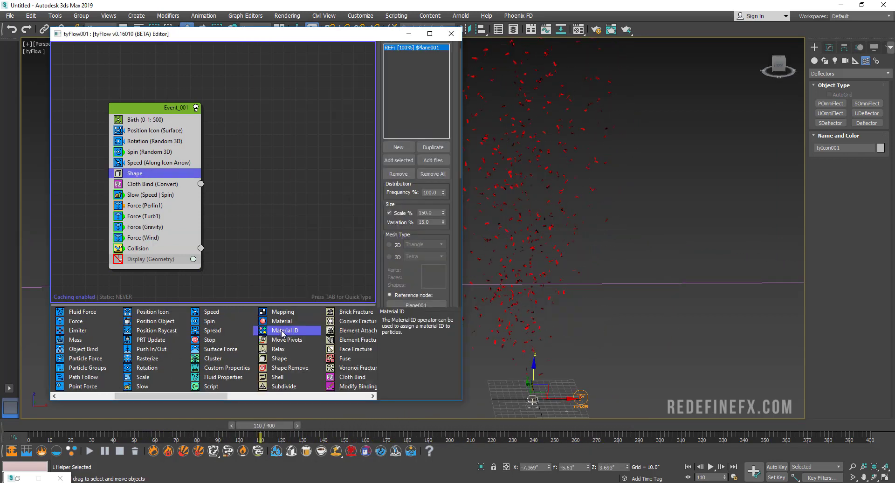
Insert a Material ID operator below Shape in Event_001 and set it to Random IDs.
drag(292, 315, 135, 178)
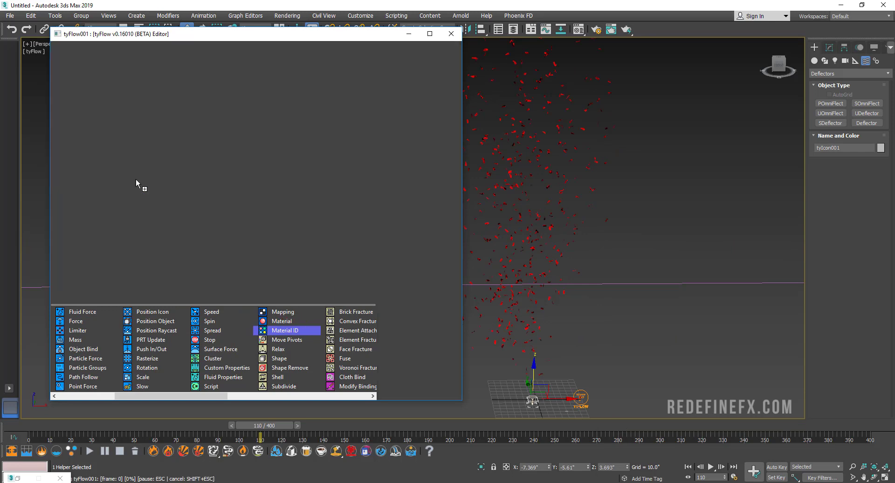
click(389, 93)
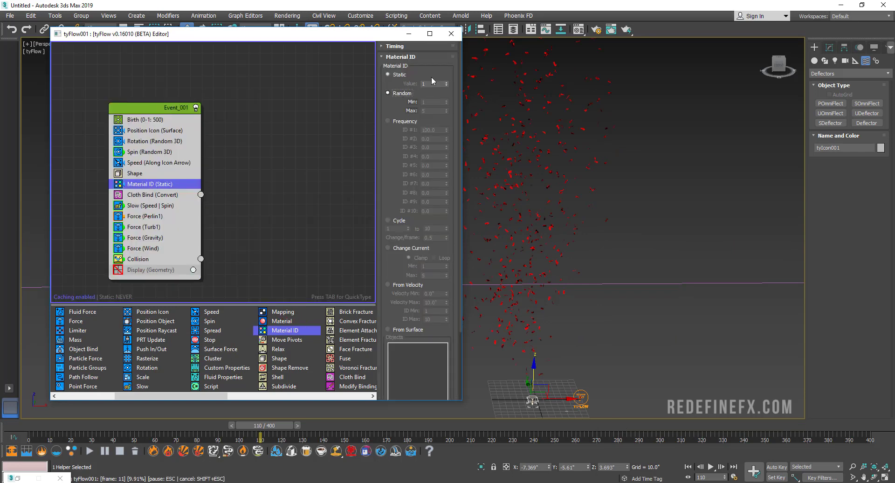
Change the unused material slot beside the red one to a Multi/Sub-Object material, discarding the old material.
key(m)
click(225, 201)
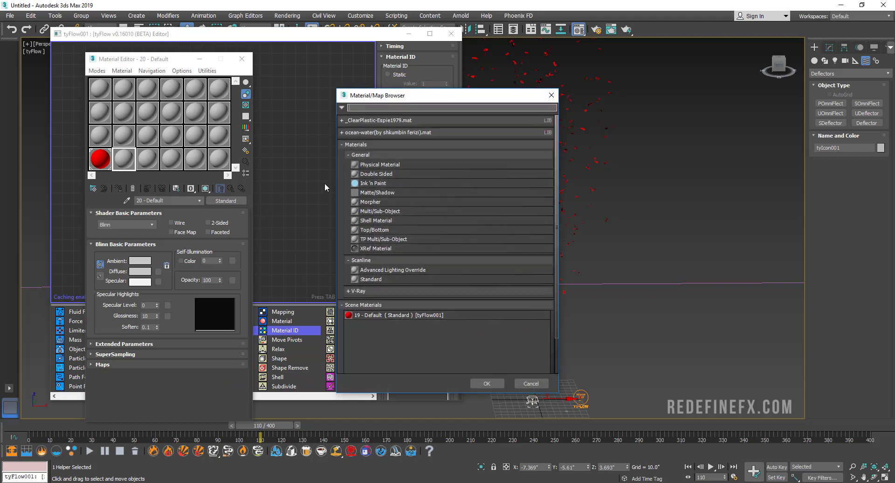
double_click(377, 212)
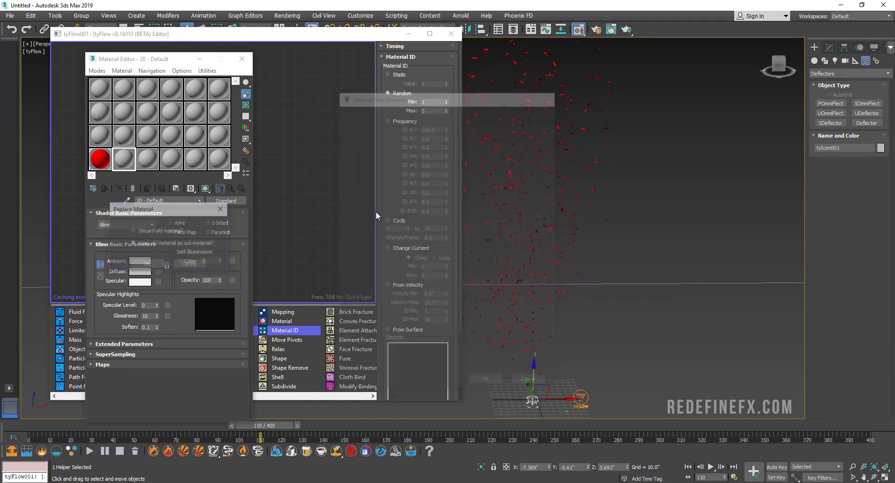
click(146, 264)
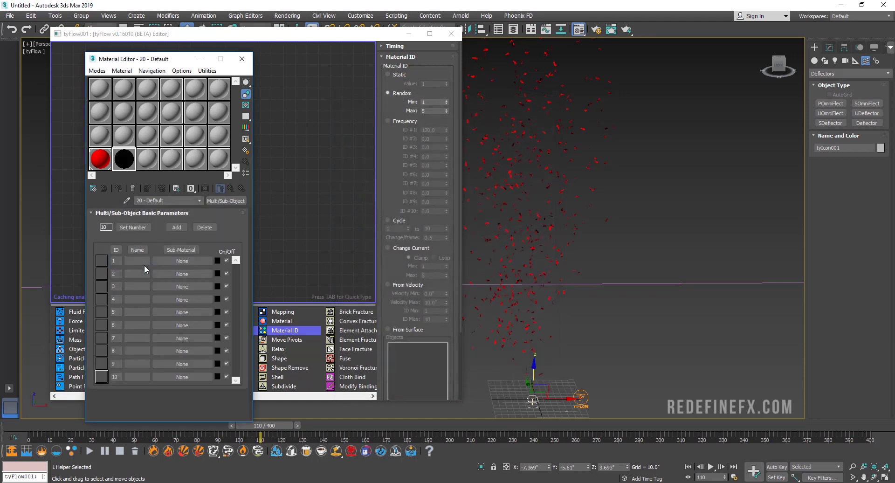
Fill the first five sub-materials with red, magenta, yellow, green and blue VRayMtl materials, and assign the Multi/Sub-Object material to the tyFlow object.
middle_drag(576, 210, 594, 189)
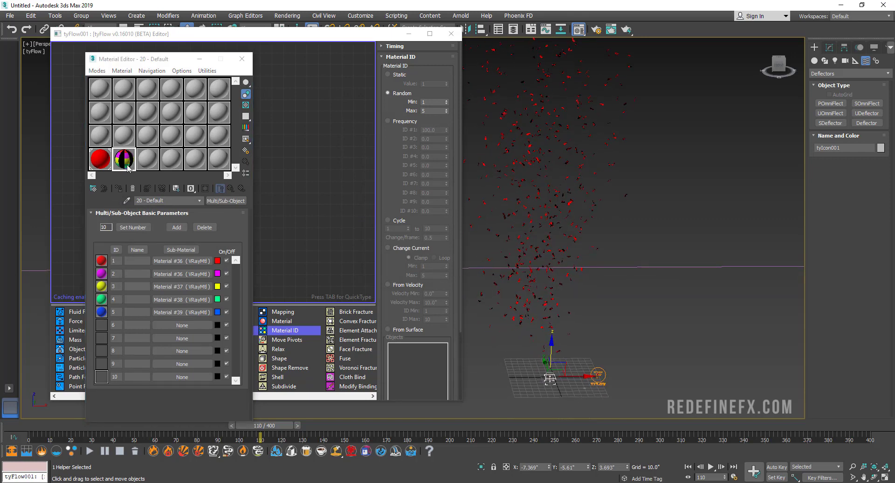
drag(125, 163, 600, 381)
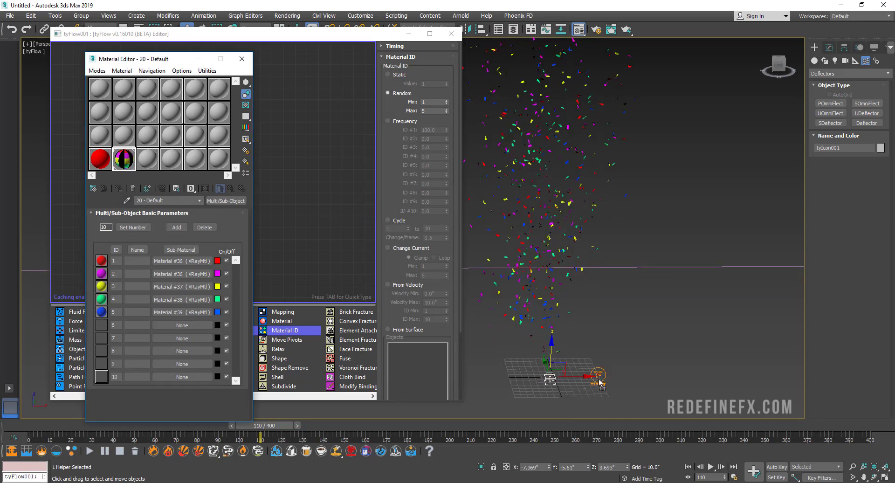
middle_drag(584, 171, 597, 196)
scroll(597, 196, up, 2)
scroll(601, 219, down, 4)
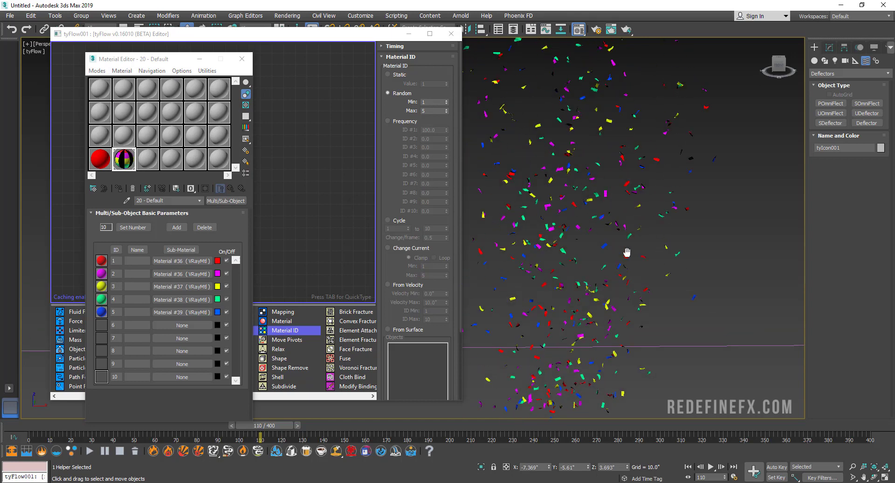
scroll(610, 246, up, 5)
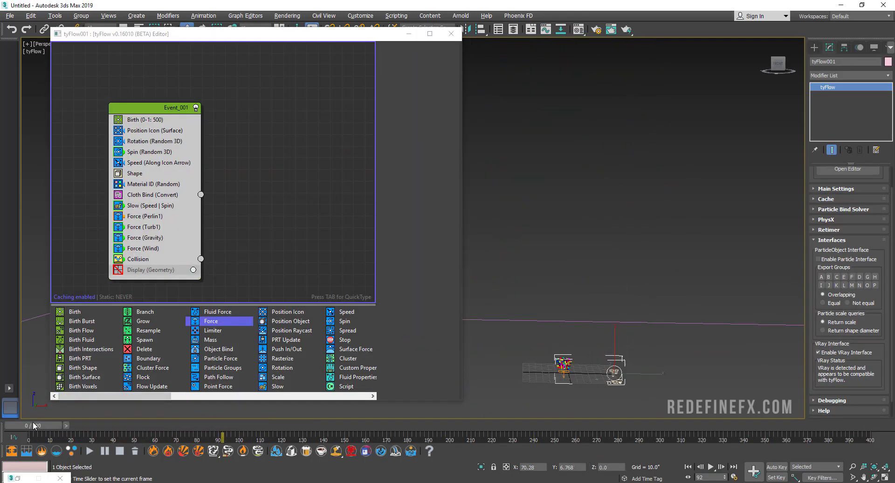
Insert a second Perlin Force operator between Force (Wind) and Collision, with noise layer 1 strength 5 and frequency 0.5.
drag(70, 426, 93, 441)
key(w)
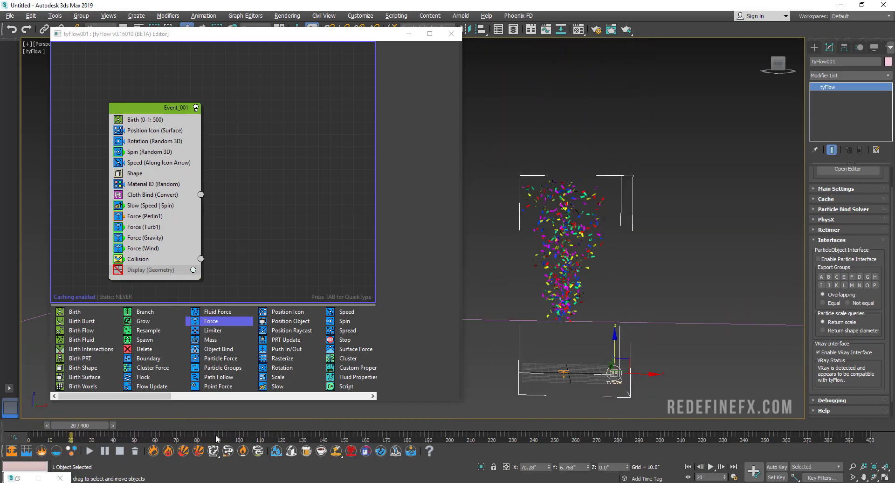
drag(97, 429, 93, 437)
drag(216, 320, 148, 256)
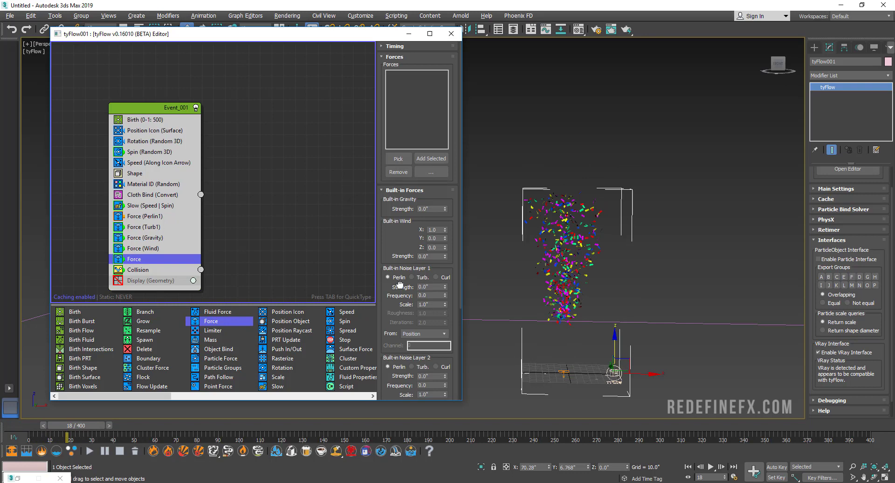
scroll(399, 277, down, 1)
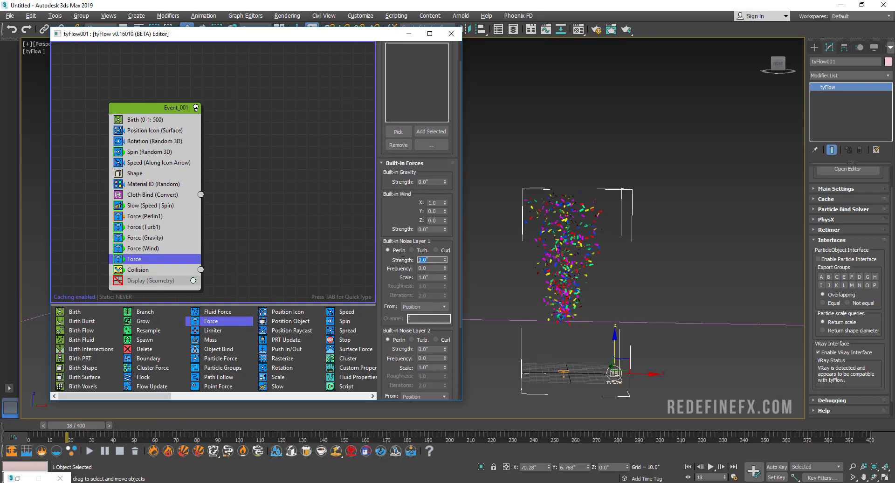
text(5)
key(Return)
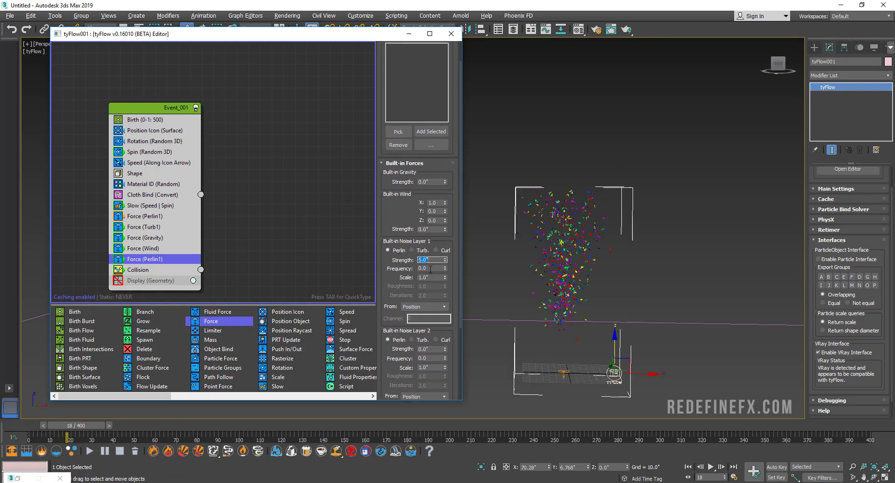
click(426, 269)
double_click(425, 269)
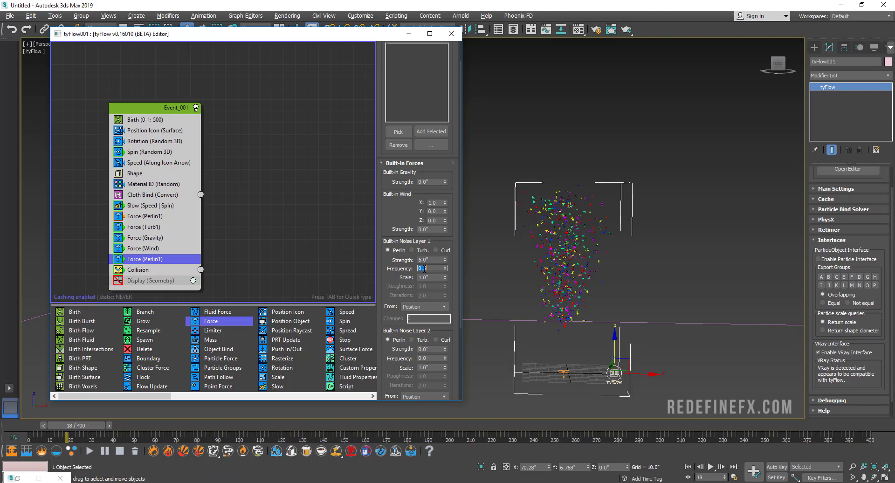
drag(401, 207, 381, 374)
Set the new Perlin force's timing to Event Age with the range ending at 40.
click(394, 46)
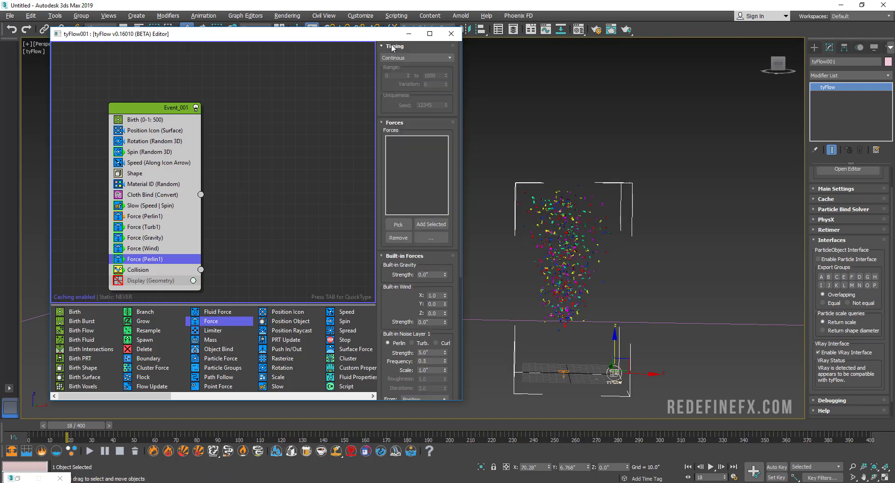
click(398, 58)
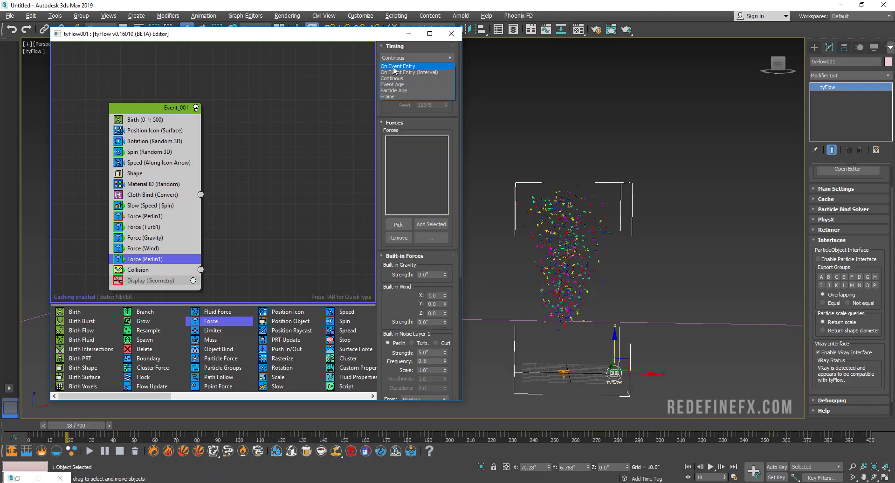
click(397, 85)
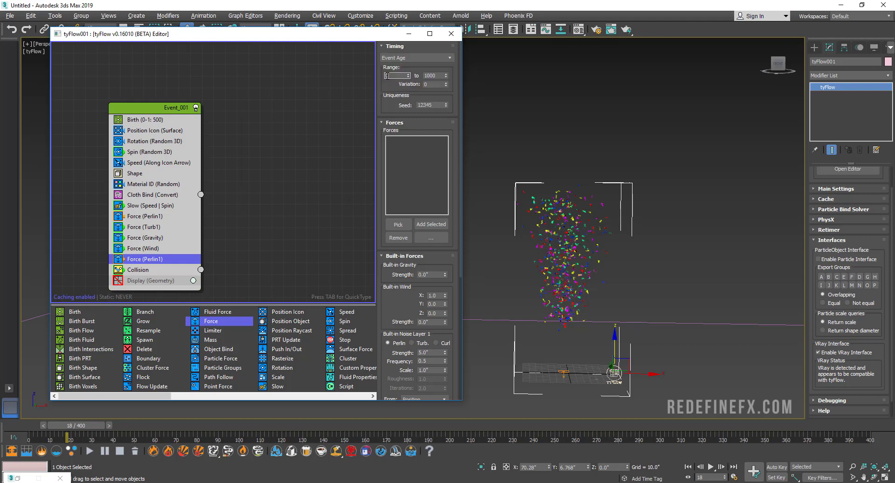
click(440, 75)
text(40)
scroll(401, 310, down, 2)
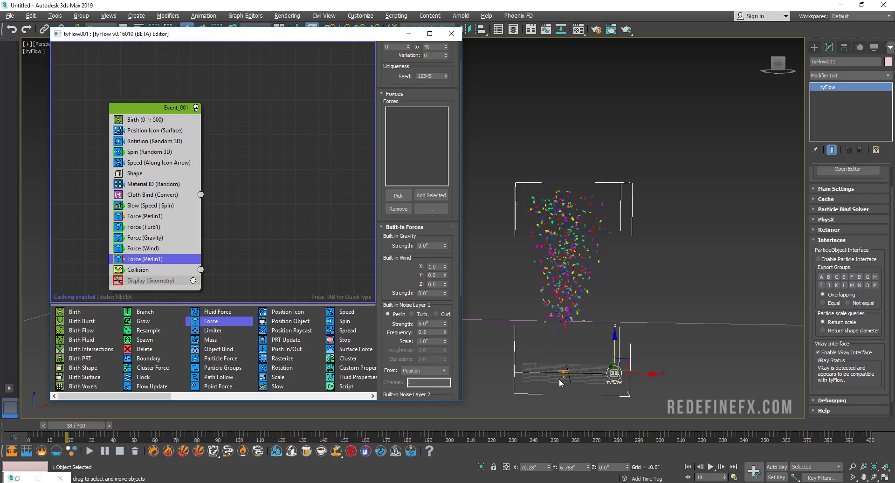
Replay the simulation from frame 0 and examine how the confetti spreads and falls.
drag(64, 426, 12, 445)
key(w)
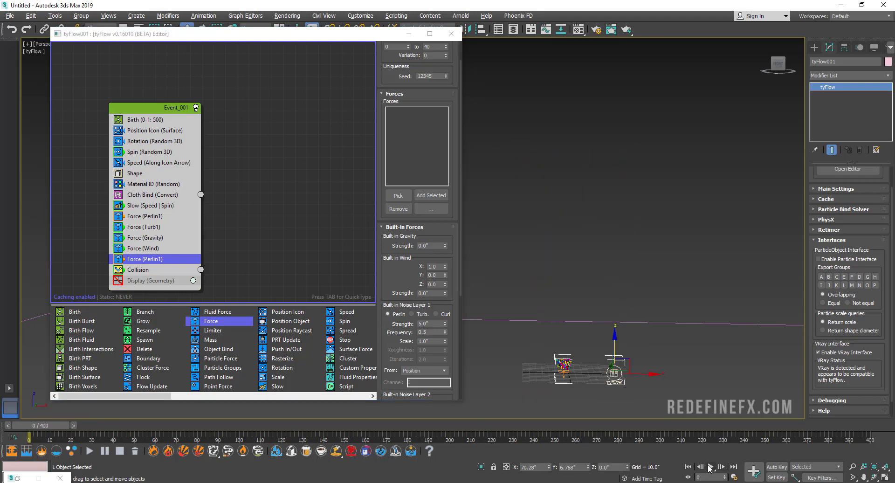
click(711, 467)
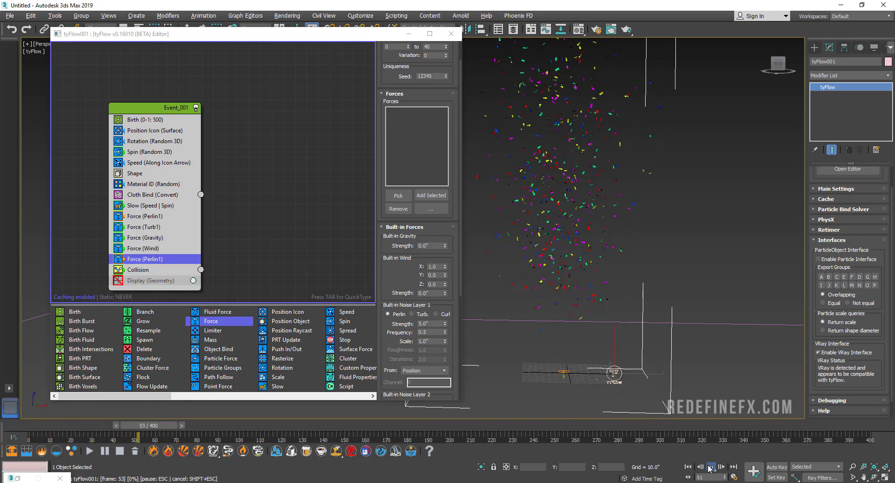
click(709, 468)
drag(200, 427, 49, 426)
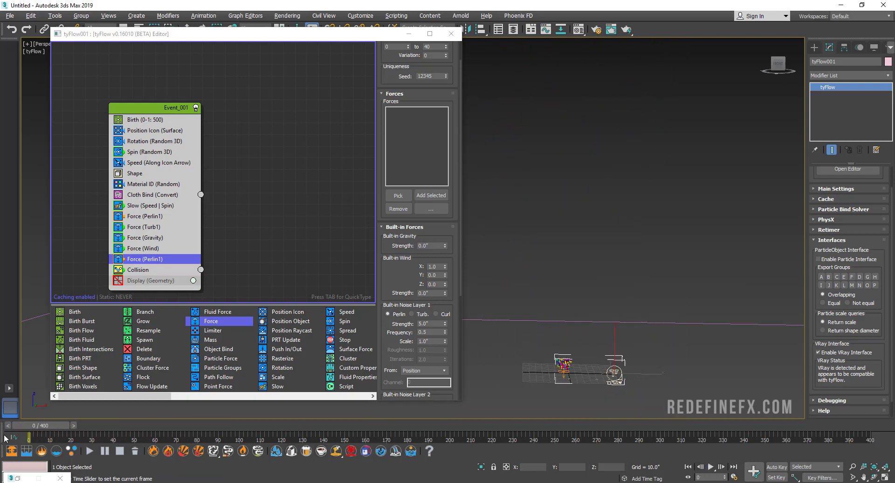
click(710, 467)
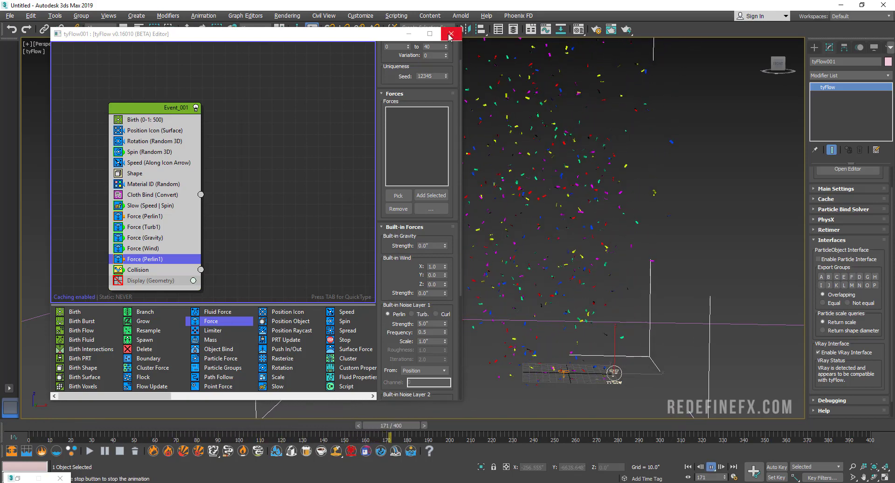
drag(133, 111, 111, 98)
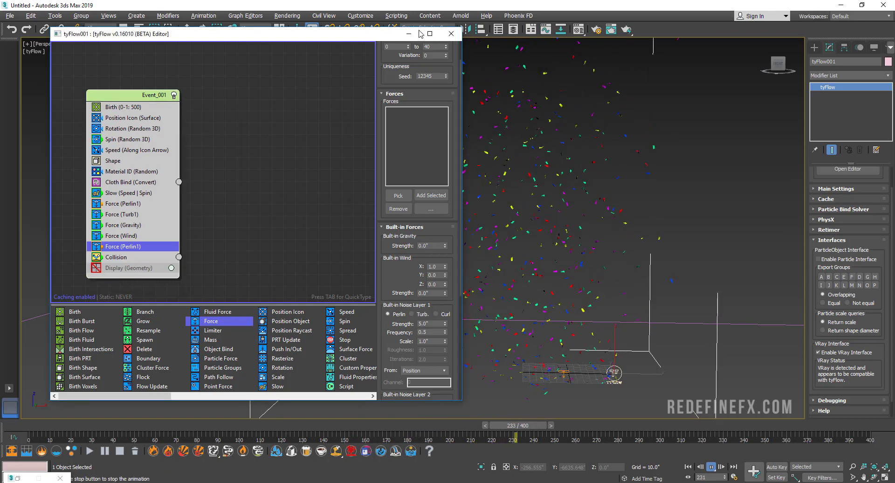
middle_drag(541, 185, 615, 178)
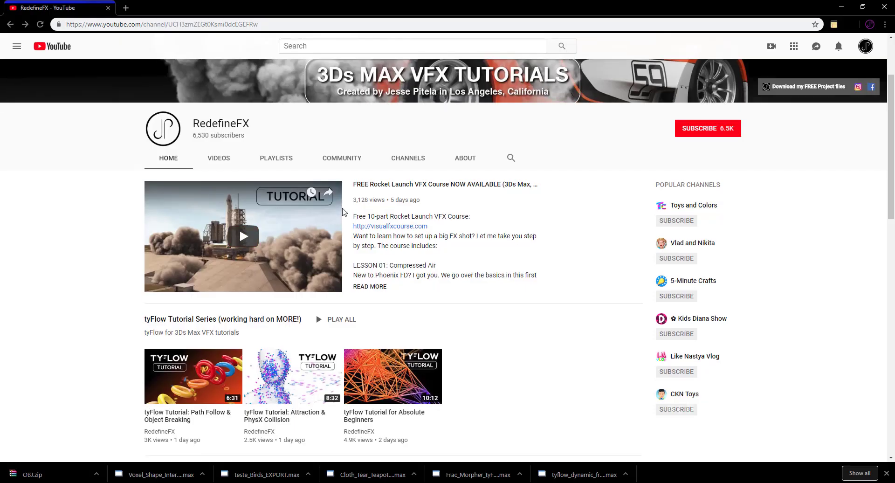
scroll(296, 292, down, 7)
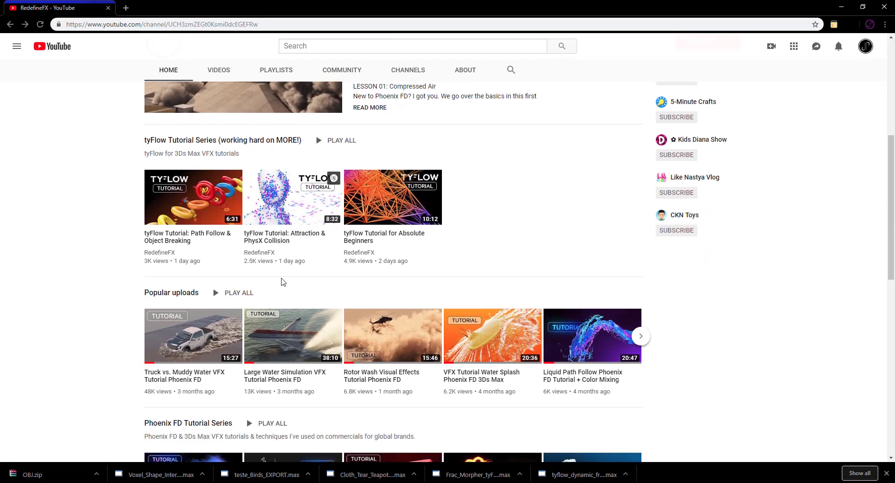
scroll(282, 346, up, 7)
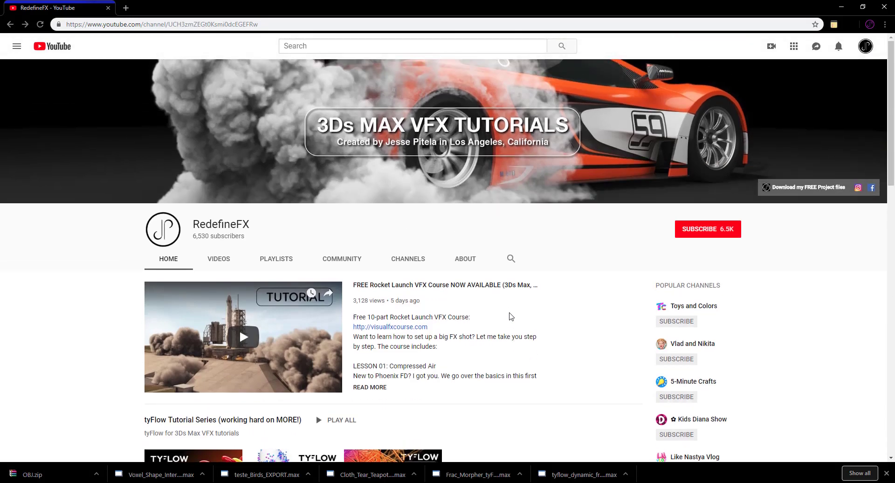